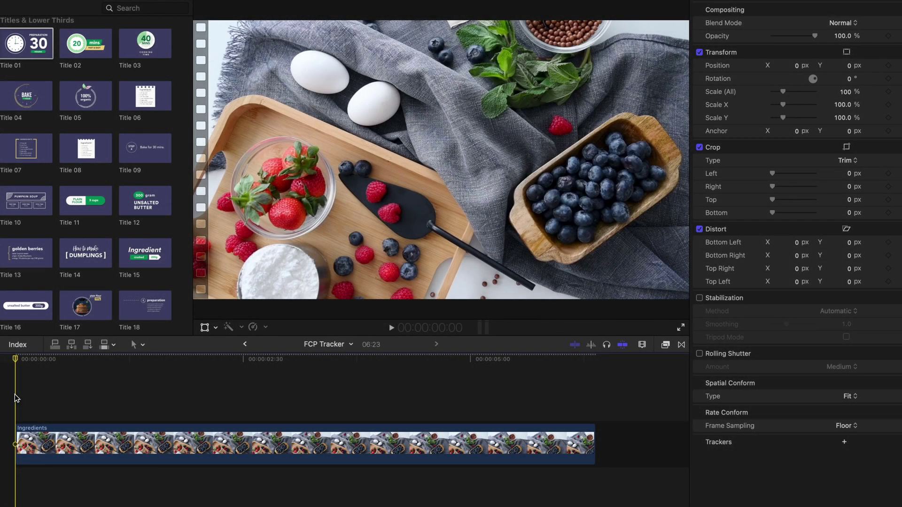
Drop Title 16 ('unsalted butter 300g') onto the mint-leaf tracker target and analyse its movement.
{"action": "left_click_drag", "start_coordinate": [23, 308], "coordinate": [521, 86]}
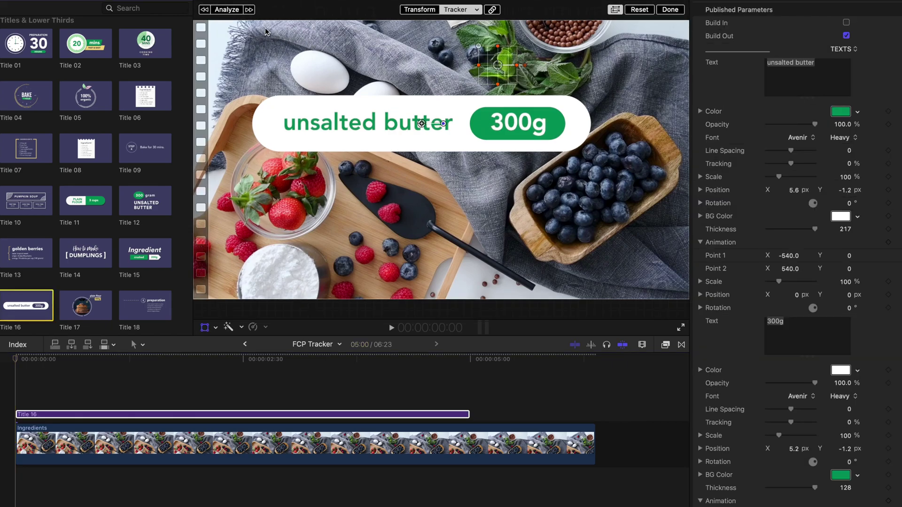
{"action": "left_click", "coordinate": [227, 10]}
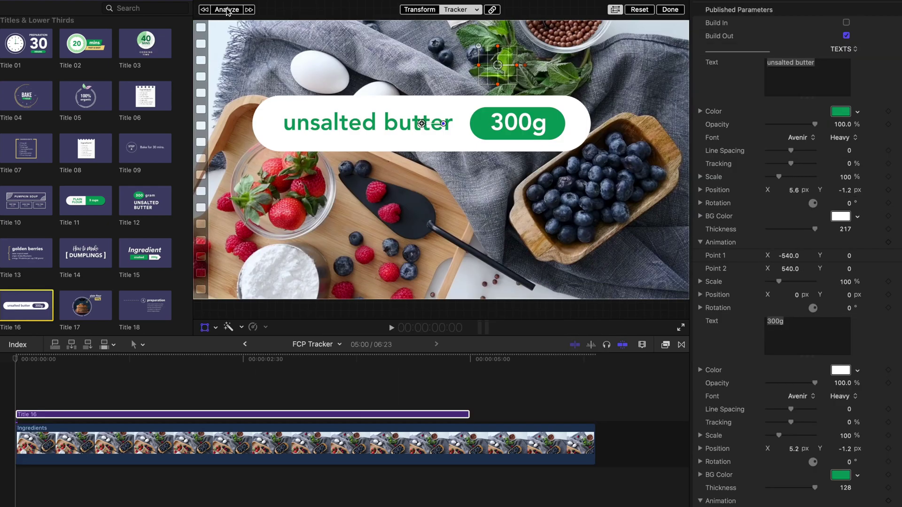
{"action": "left_click", "coordinate": [668, 11]}
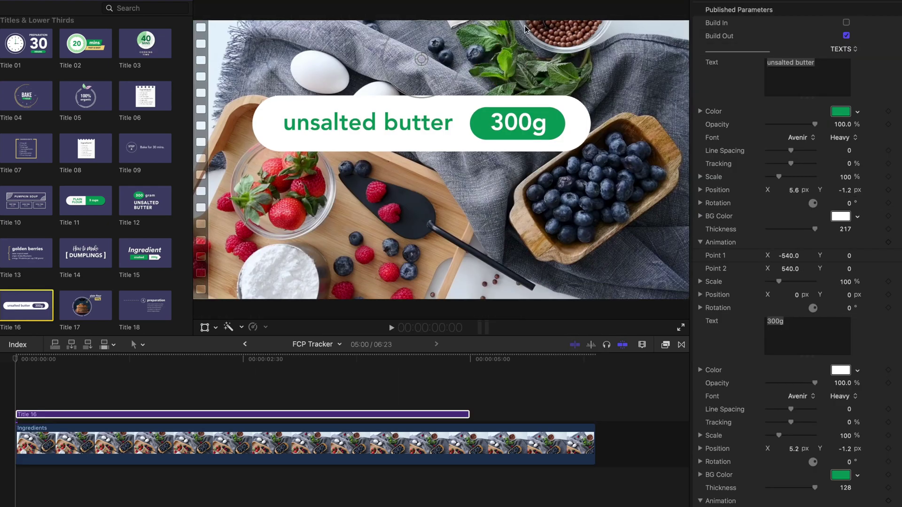
Shrink the tracked title and change it to dark 'PEPPERMINT' and '50G' text.
{"action": "left_click_drag", "start_coordinate": [456, 43], "coordinate": [538, 40]}
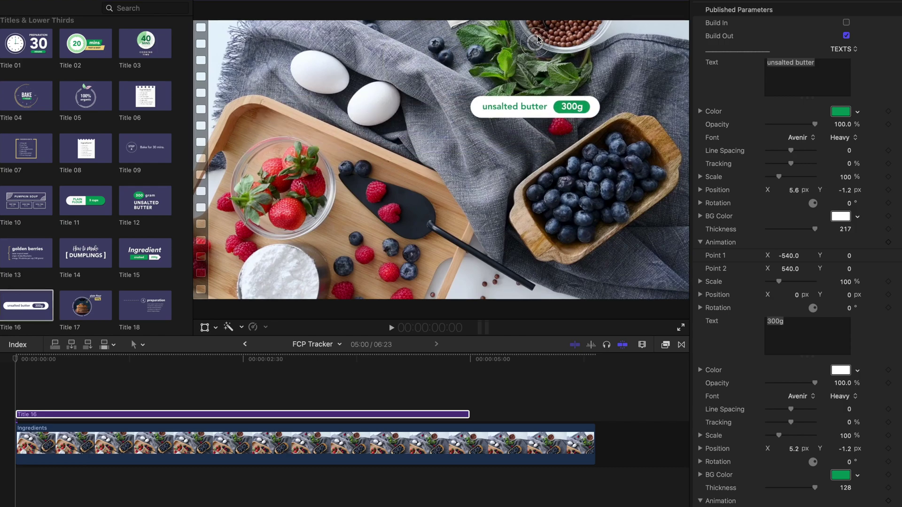
{"action": "double_click", "coordinate": [786, 81]}
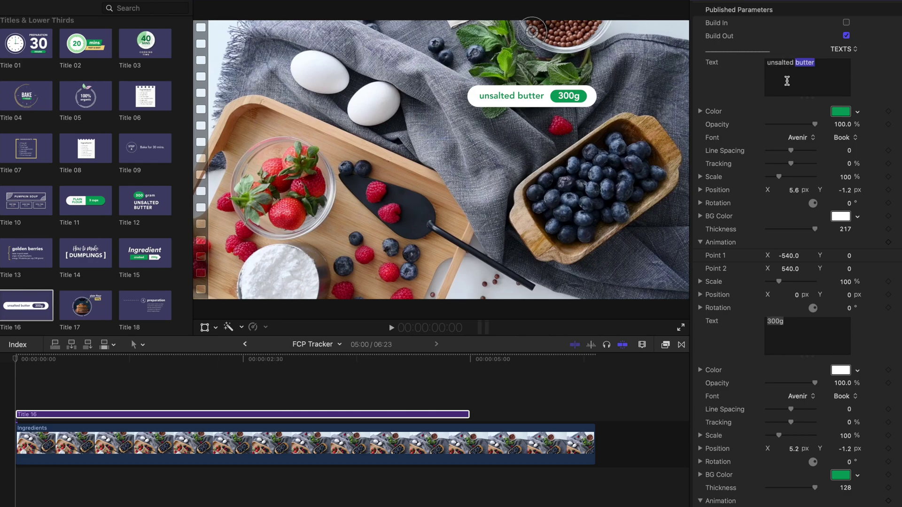
{"action": "type", "text": "PEPPERMINT"}
{"action": "left_click", "coordinate": [840, 110]}
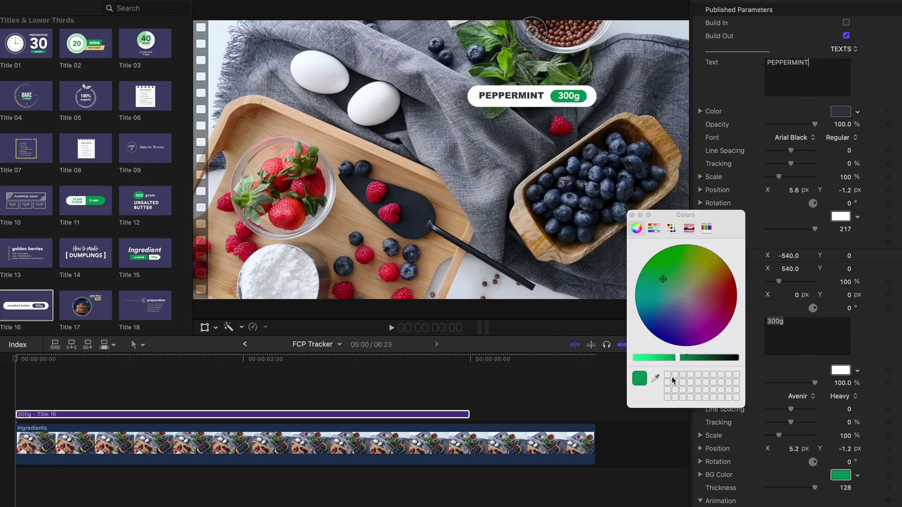
{"action": "left_click", "coordinate": [632, 215]}
{"action": "type", "text": "50G"}
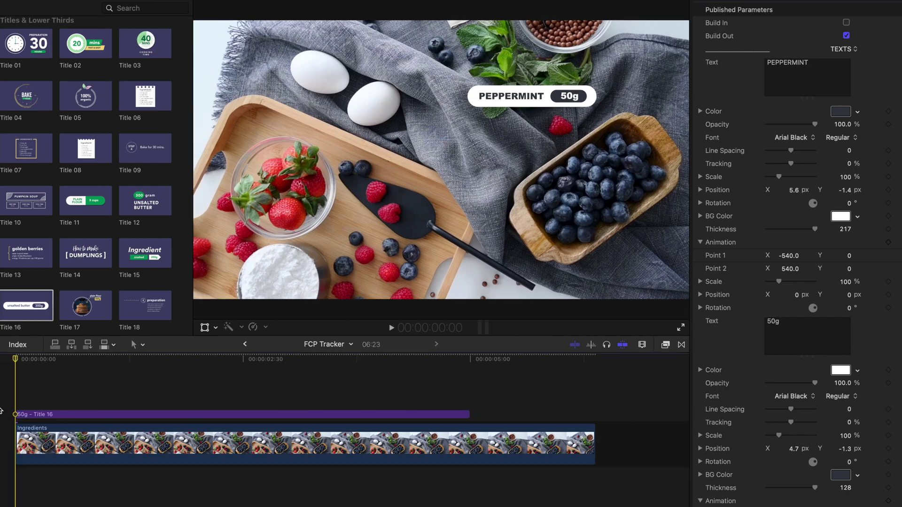
Preview the tracked PEPPERMINT 50g title in playback, then select its clip.
{"action": "key", "text": "space"}
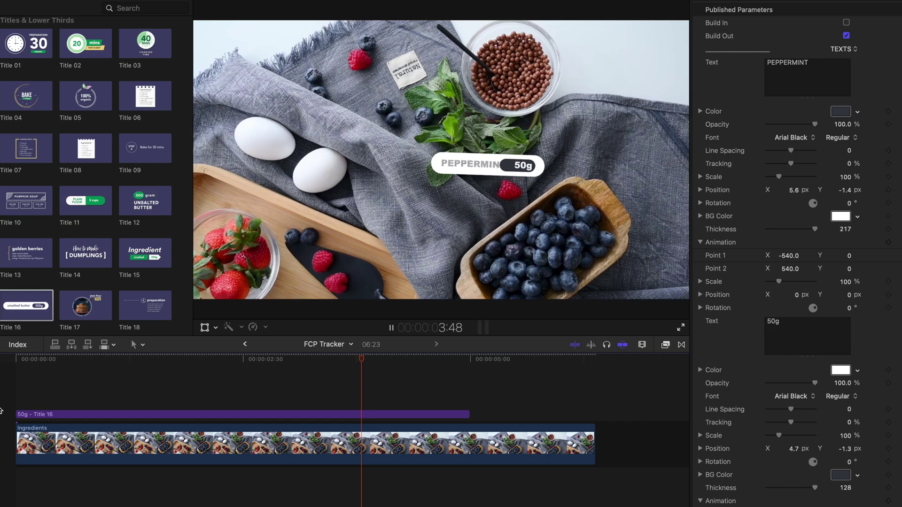
{"action": "key", "text": "space"}
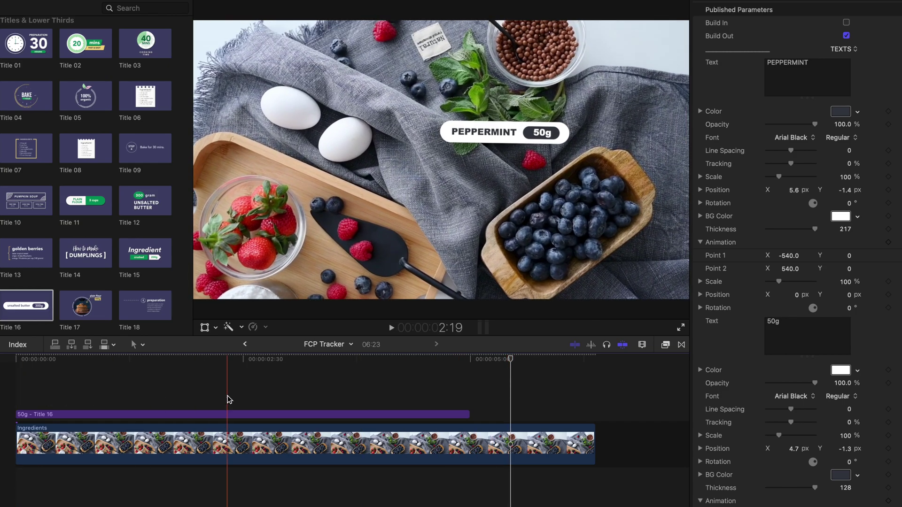
{"action": "left_click", "coordinate": [230, 415]}
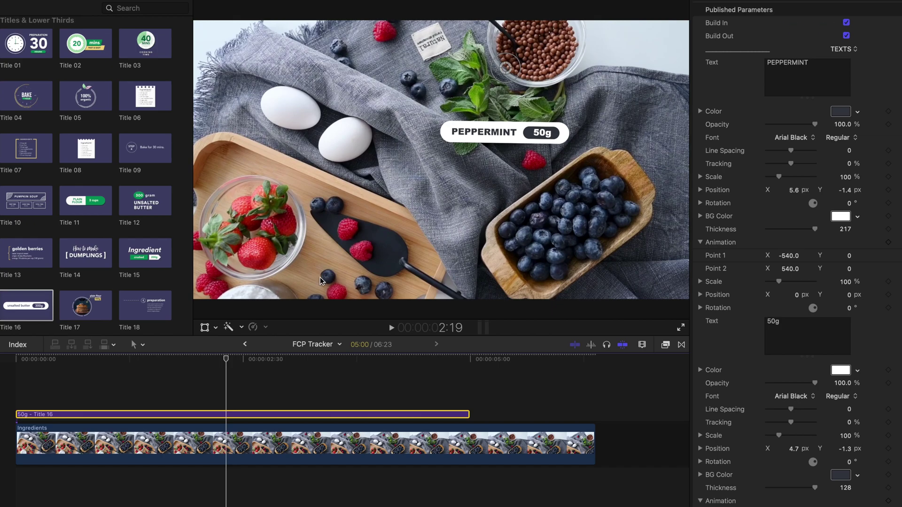
Extend the 50g title clip's end to match the end of the Ingredients clip.
{"action": "key", "text": "space"}
{"action": "left_click", "coordinate": [8, 407]}
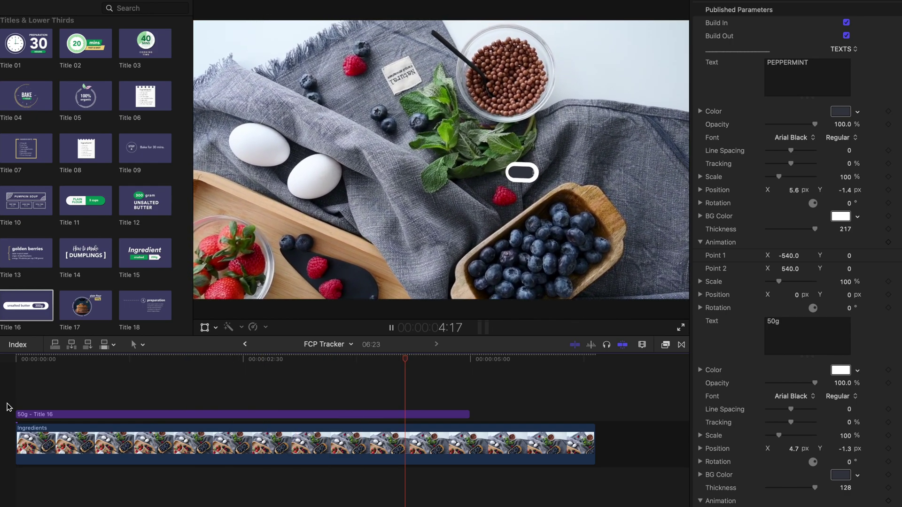
{"action": "key", "text": "space"}
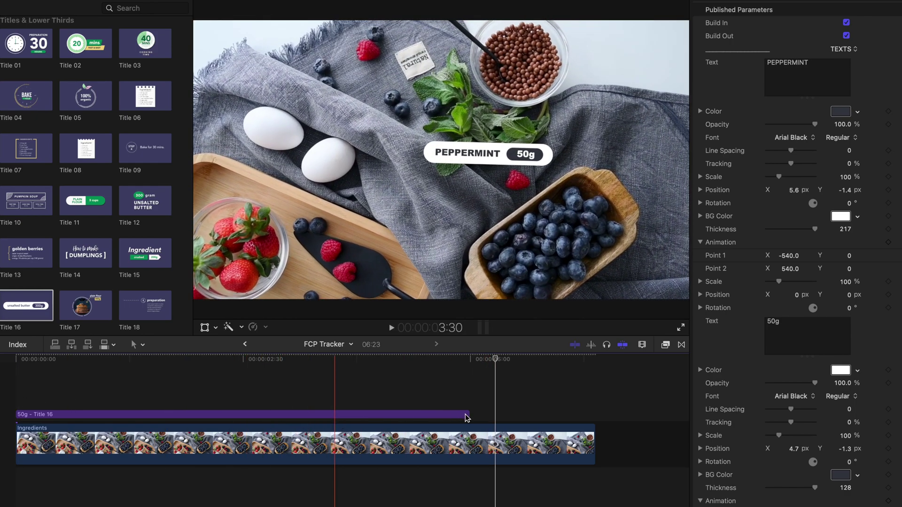
{"action": "left_click_drag", "start_coordinate": [469, 414], "coordinate": [569, 414]}
{"action": "left_click_drag", "start_coordinate": [505, 413], "coordinate": [593, 412]}
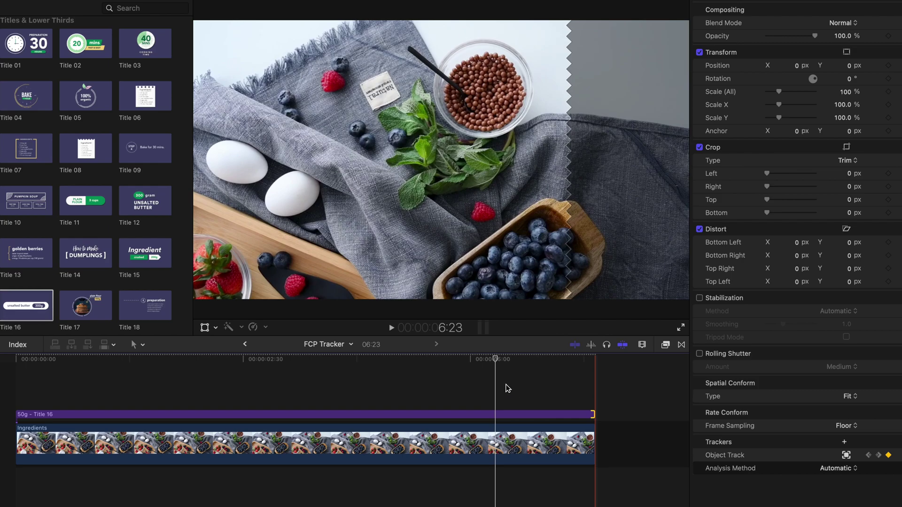
{"action": "left_click", "coordinate": [490, 415]}
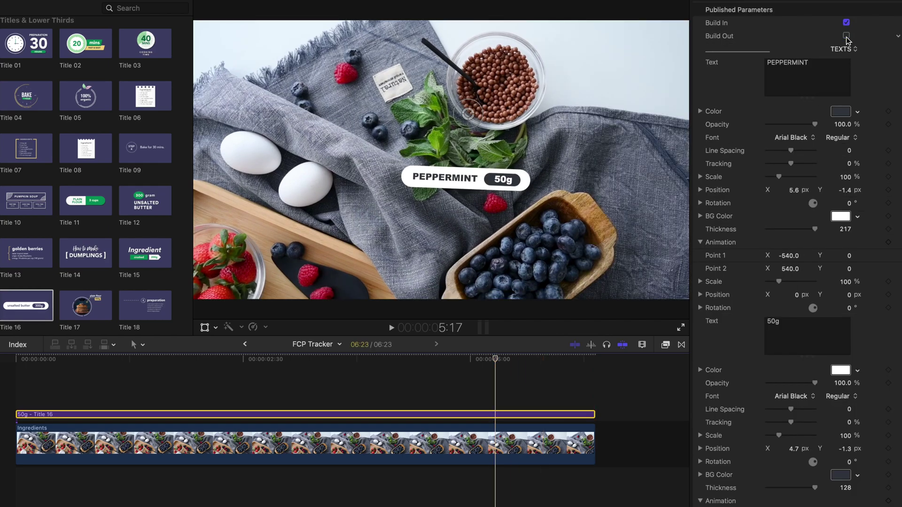
Rename the Ingredients clip's Object Track tracker to Peppermint and add a second tracker named Blueberry.
{"action": "left_click", "coordinate": [524, 442]}
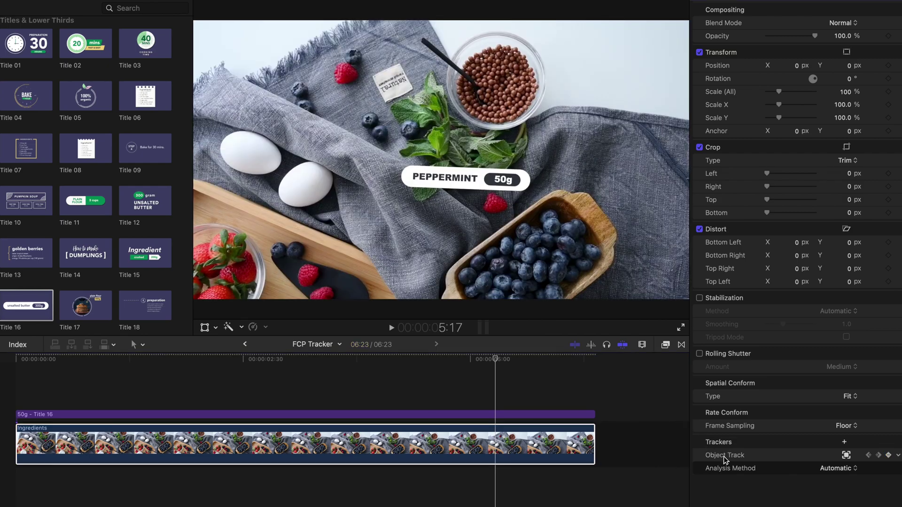
{"action": "double_click", "coordinate": [724, 456]}
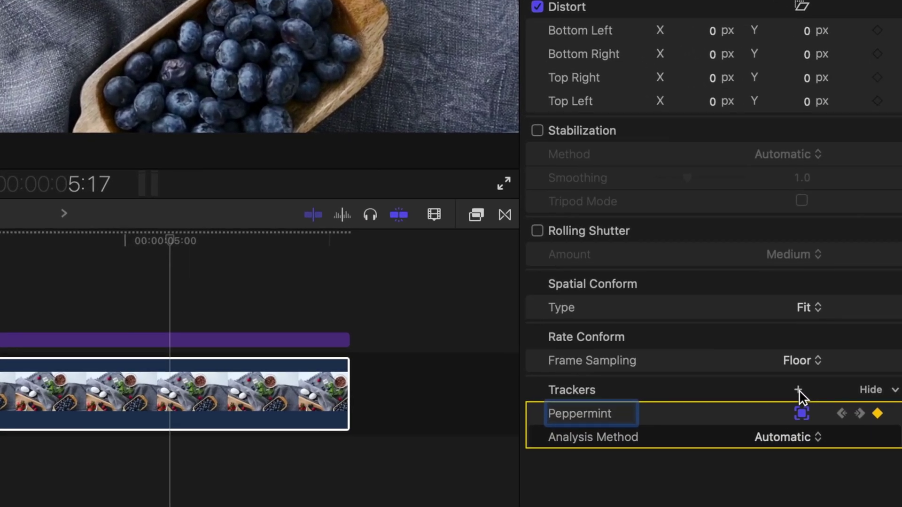
{"action": "left_click", "coordinate": [799, 390]}
{"action": "left_click", "coordinate": [610, 460]}
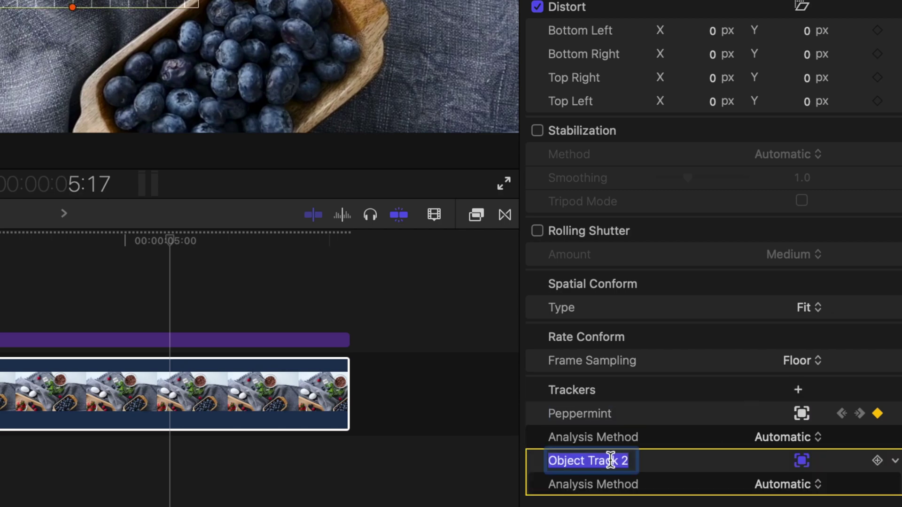
{"action": "type", "text": "Blueberry"}
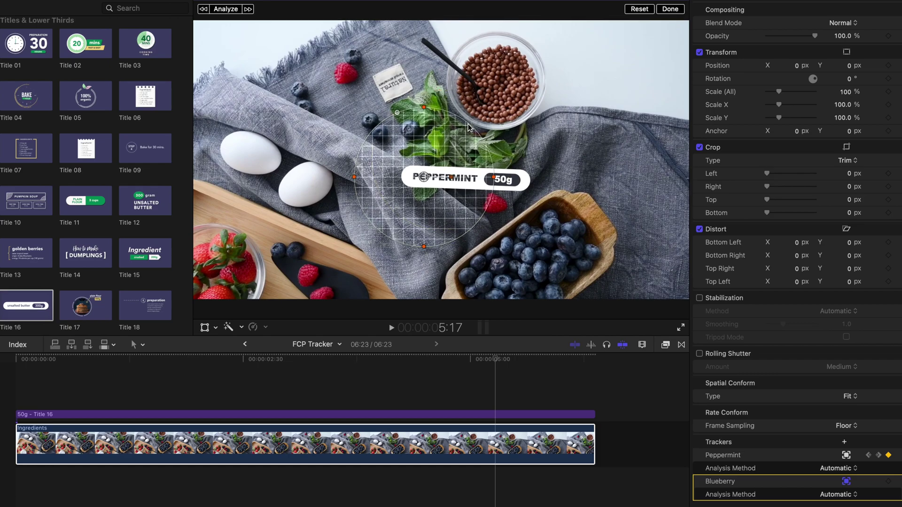
Place the Blueberry tracker on the blueberries at an earlier frame and analyse their motion.
{"action": "key", "text": "Return"}
{"action": "left_click_drag", "start_coordinate": [494, 359], "coordinate": [249, 359]}
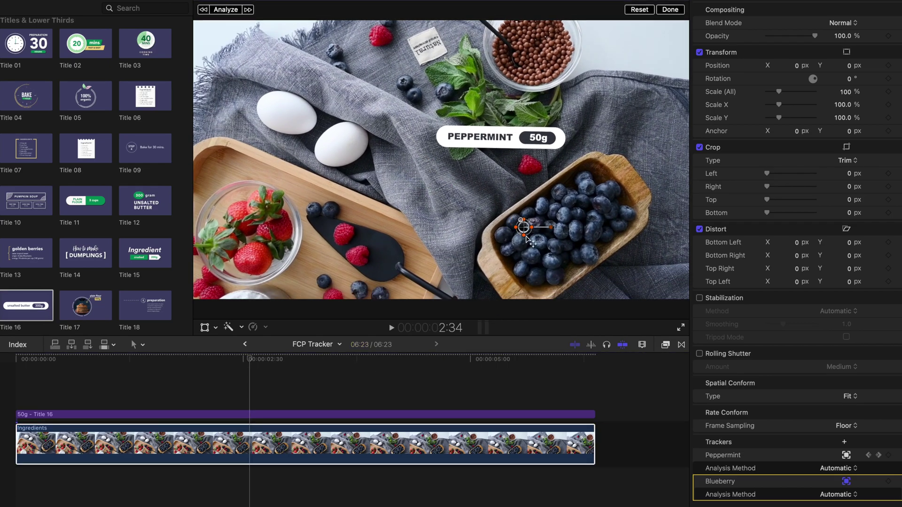
{"action": "left_click_drag", "start_coordinate": [533, 233], "coordinate": [521, 272]}
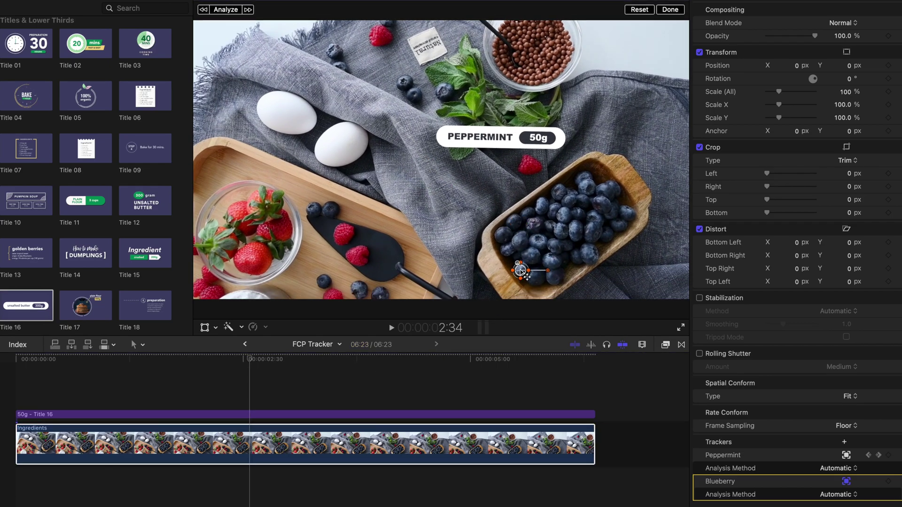
{"action": "left_click", "coordinate": [224, 10]}
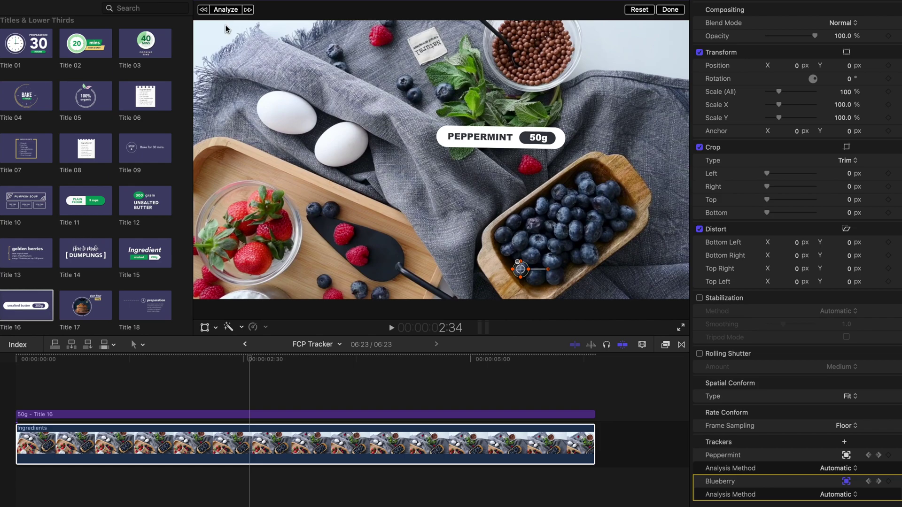
{"action": "left_click", "coordinate": [220, 415]}
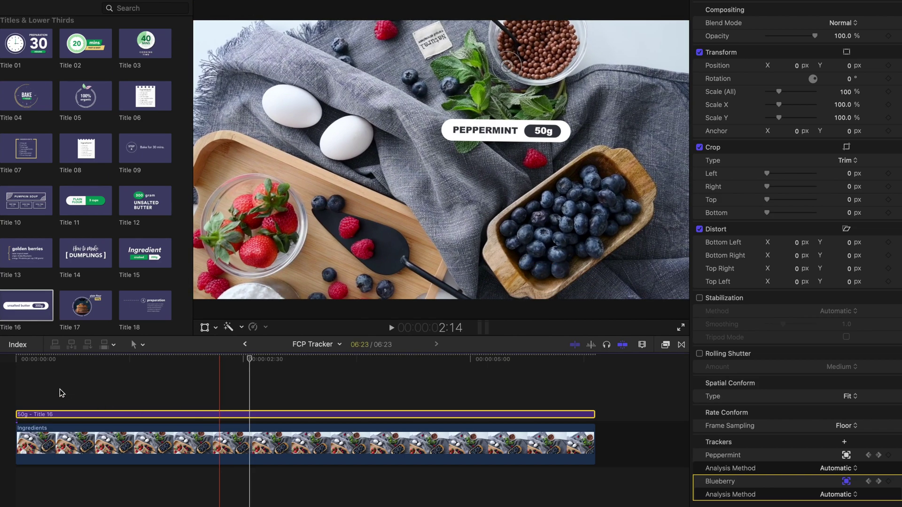
Paste a copy of the PEPPERMINT title and set its tracking source to Blueberry.
{"action": "left_click", "coordinate": [15, 397]}
{"action": "key", "text": "super+v"}
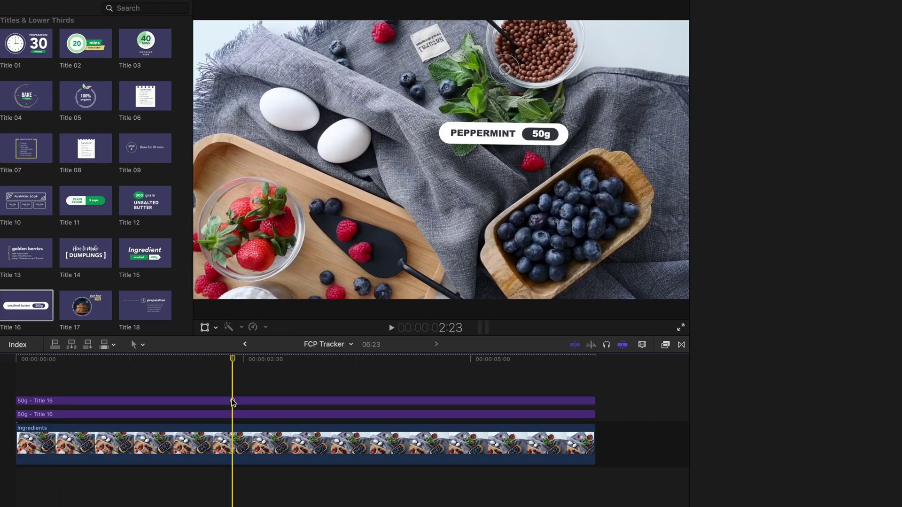
{"action": "left_click", "coordinate": [234, 401]}
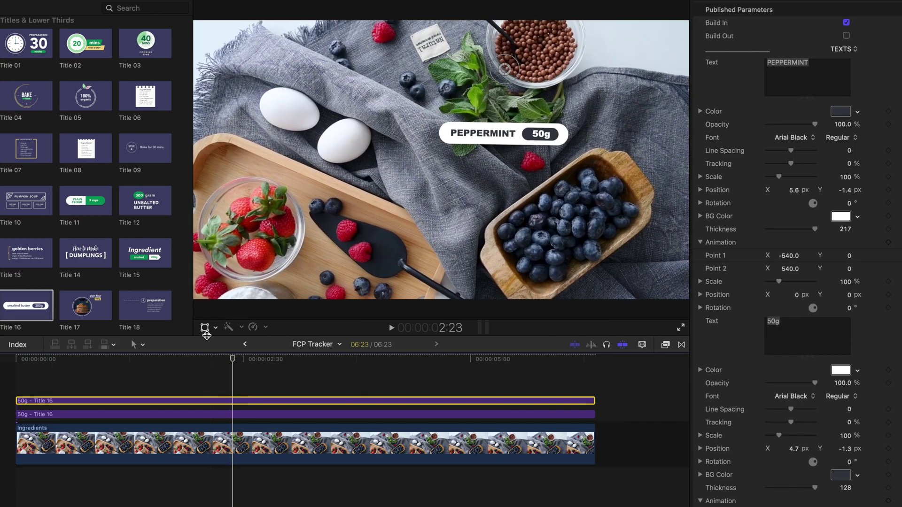
{"action": "left_click", "coordinate": [205, 329]}
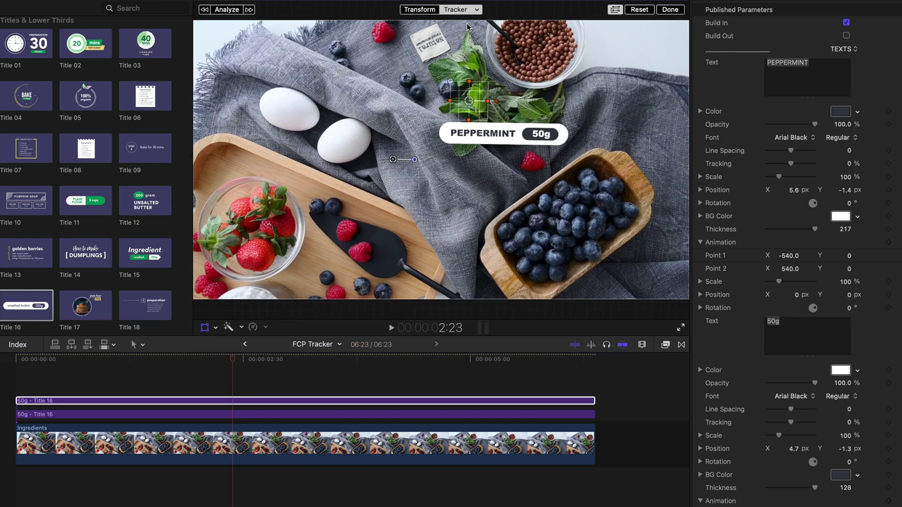
{"action": "left_click", "coordinate": [476, 10]}
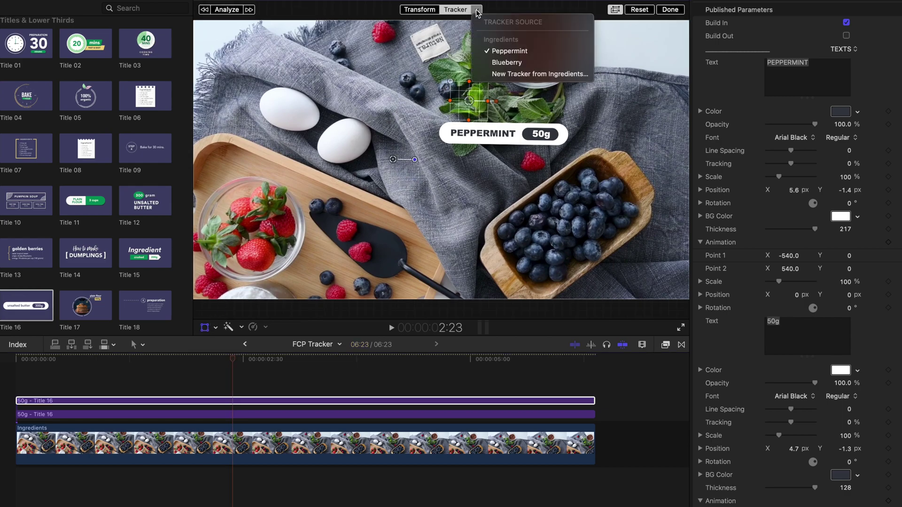
{"action": "left_click", "coordinate": [539, 62]}
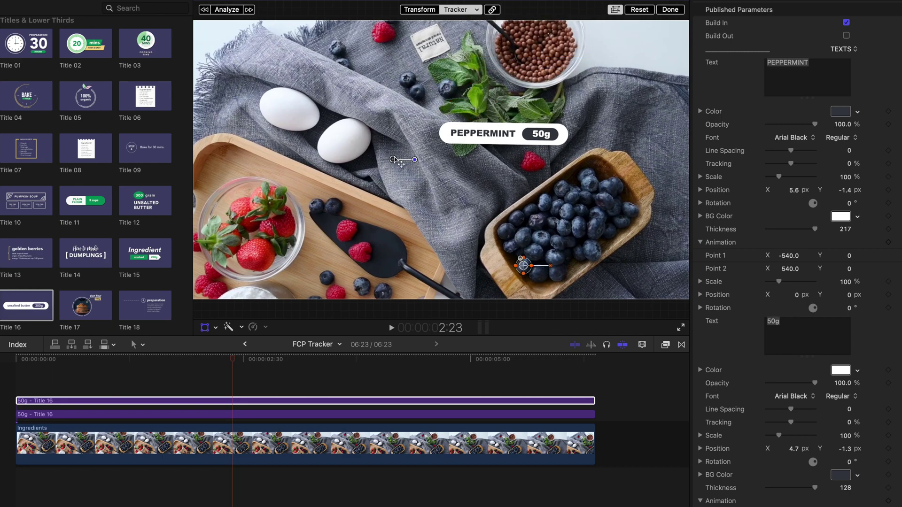
Move the copied title toward the blueberries and change its text to BLUEBERRY and 120g.
{"action": "left_click_drag", "start_coordinate": [393, 160], "coordinate": [318, 275]}
{"action": "double_click", "coordinate": [787, 62]}
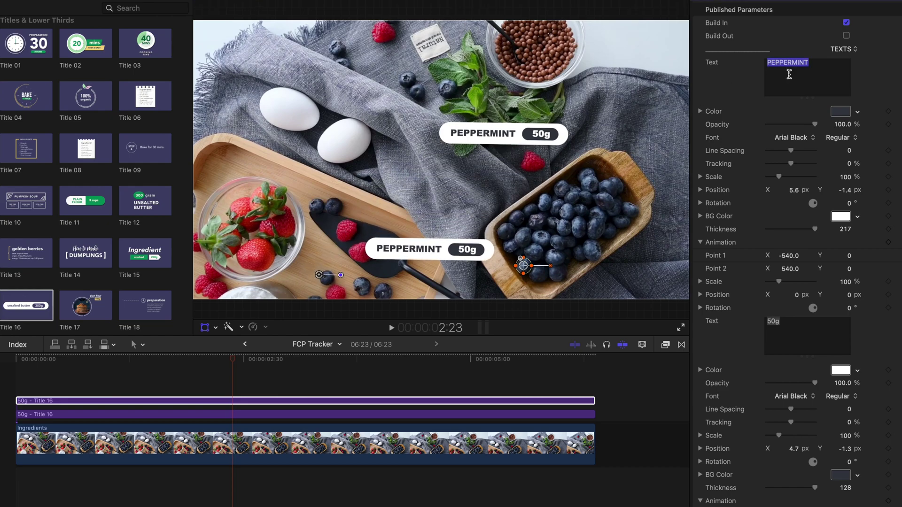
{"action": "type", "text": "bLUEBERRY"}
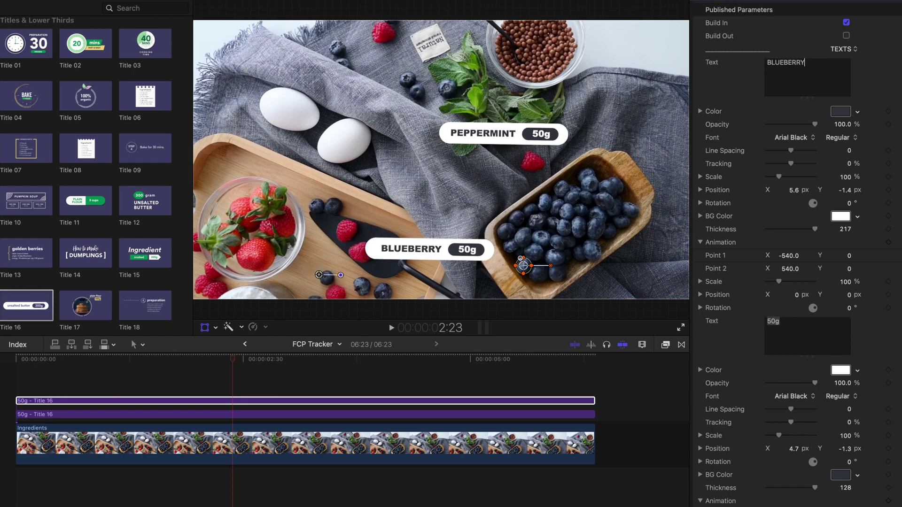
{"action": "double_click", "coordinate": [773, 321]}
{"action": "type", "text": "120g"}
{"action": "left_click_drag", "start_coordinate": [796, 453], "coordinate": [795, 452]}
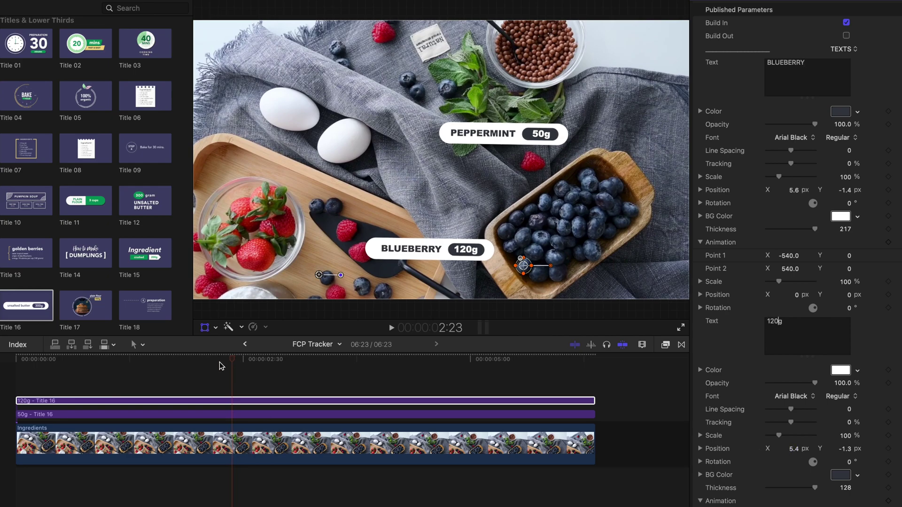
Attach the 120g title to the Blueberry tracker and finish its tracking edits.
{"action": "left_click", "coordinate": [235, 432]}
{"action": "left_click", "coordinate": [233, 401]}
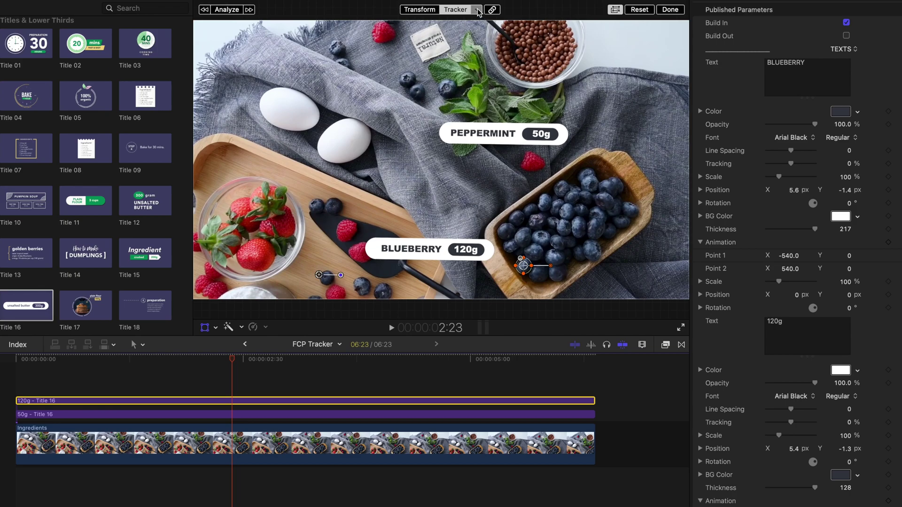
{"action": "left_click", "coordinate": [477, 9]}
{"action": "left_click", "coordinate": [521, 55]}
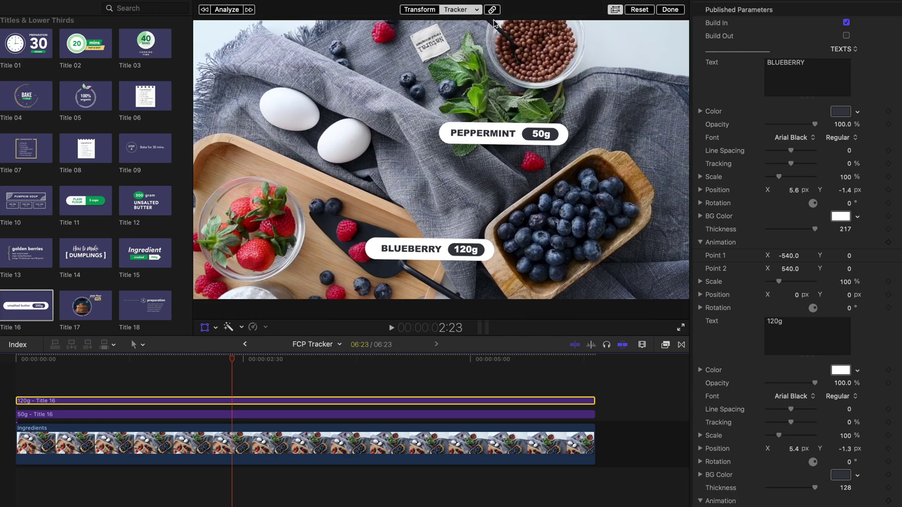
{"action": "left_click", "coordinate": [477, 10]}
{"action": "left_click", "coordinate": [524, 62]}
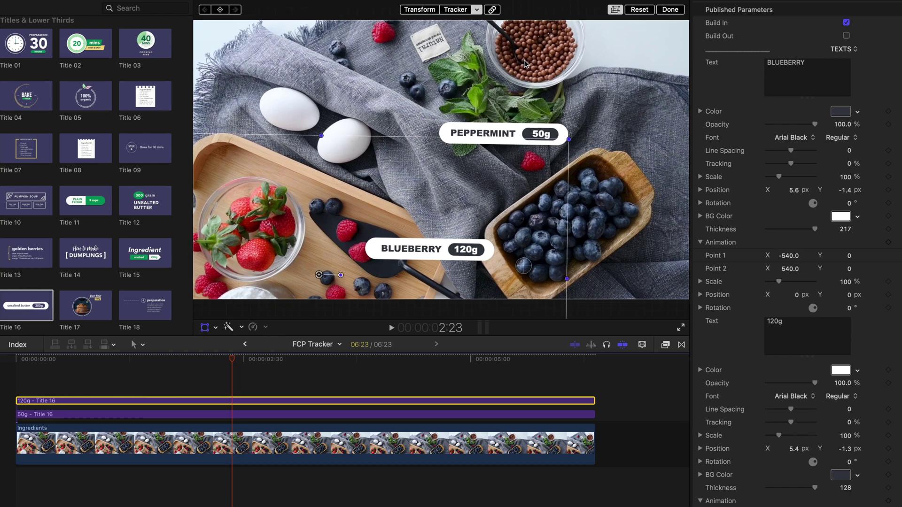
{"action": "left_click", "coordinate": [670, 9]}
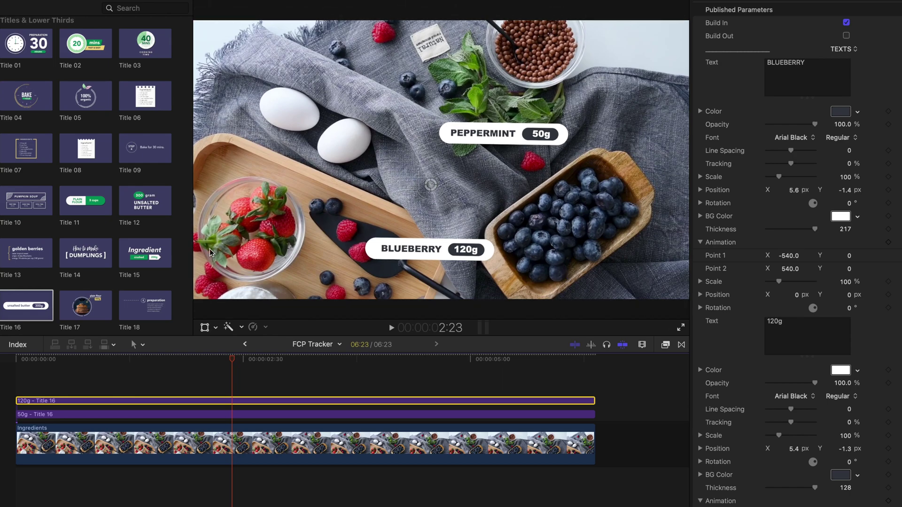
{"action": "left_click", "coordinate": [4, 385]}
{"action": "key", "text": "space"}
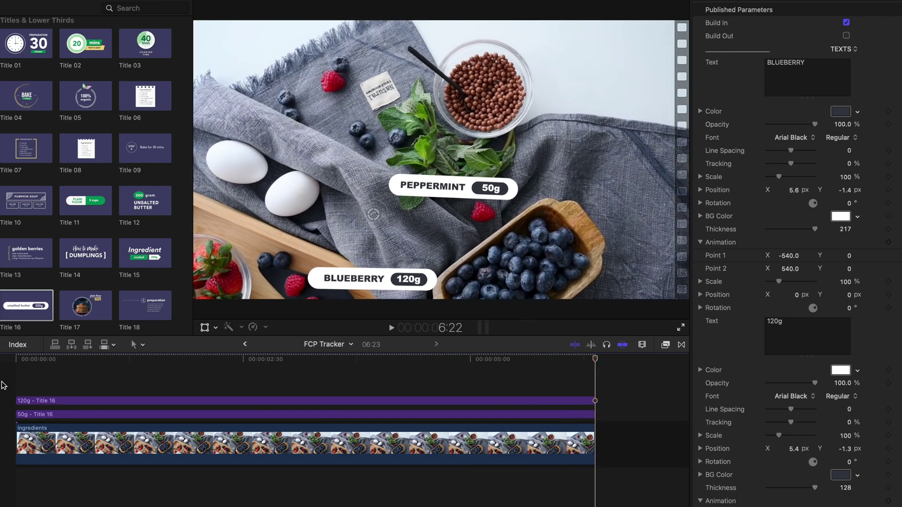
{"action": "left_click", "coordinate": [288, 388]}
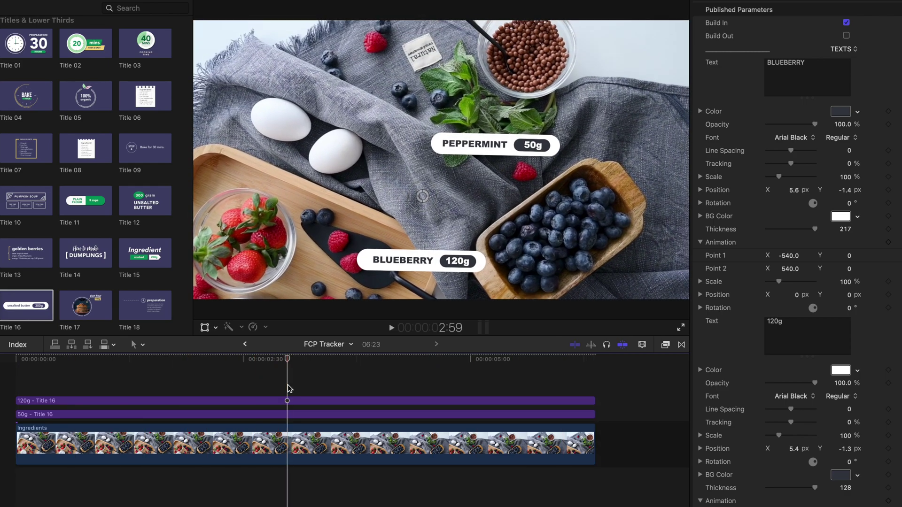
Reset the Blueberry tracker, make it circular, re-analyse, and move the BLUEBERRY 120g label above the spoon.
{"action": "left_click", "coordinate": [256, 439]}
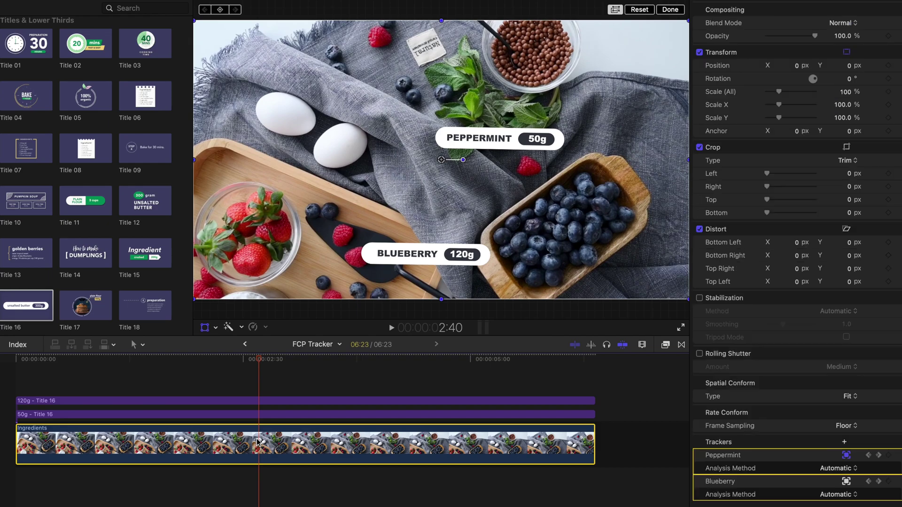
{"action": "left_click", "coordinate": [846, 482]}
{"action": "right_click", "coordinate": [850, 483]}
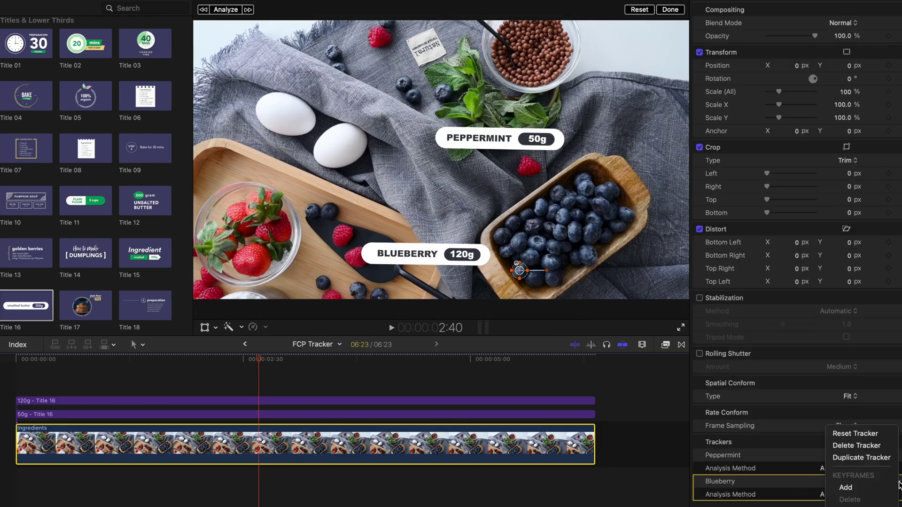
{"action": "left_click", "coordinate": [872, 435]}
{"action": "left_click_drag", "start_coordinate": [370, 88], "coordinate": [475, 119]}
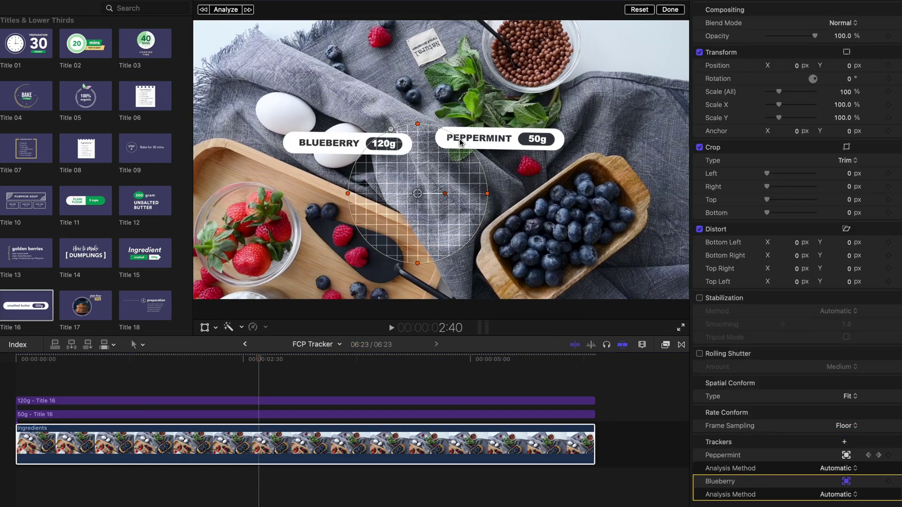
{"action": "left_click", "coordinate": [226, 10]}
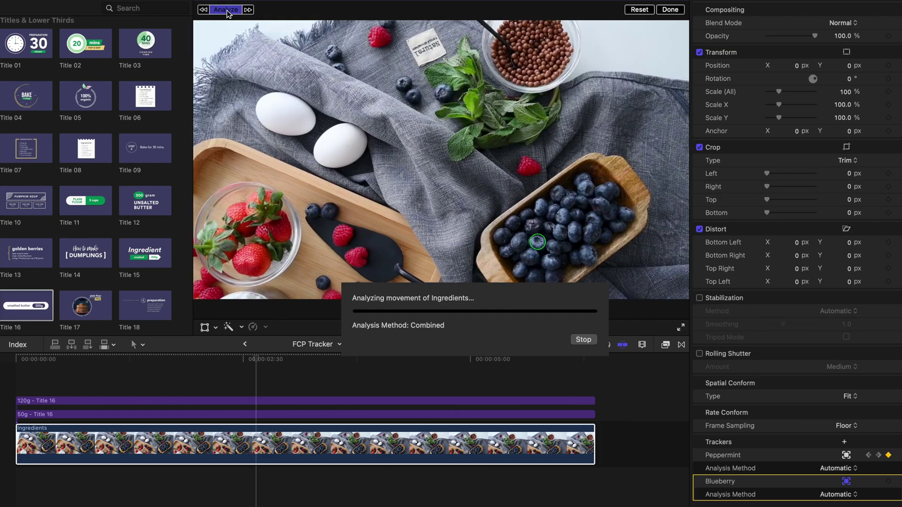
{"action": "left_click", "coordinate": [254, 400]}
{"action": "left_click_drag", "start_coordinate": [237, 169], "coordinate": [313, 277]}
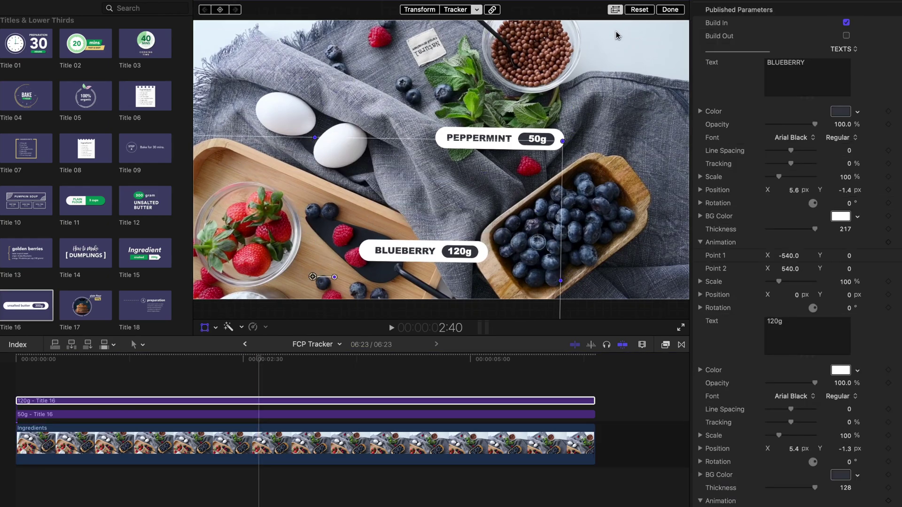
Play the clip from the start to check both tracked labels, then select the 120g title at 2:59.
{"action": "left_click", "coordinate": [669, 10]}
{"action": "left_click", "coordinate": [19, 373]}
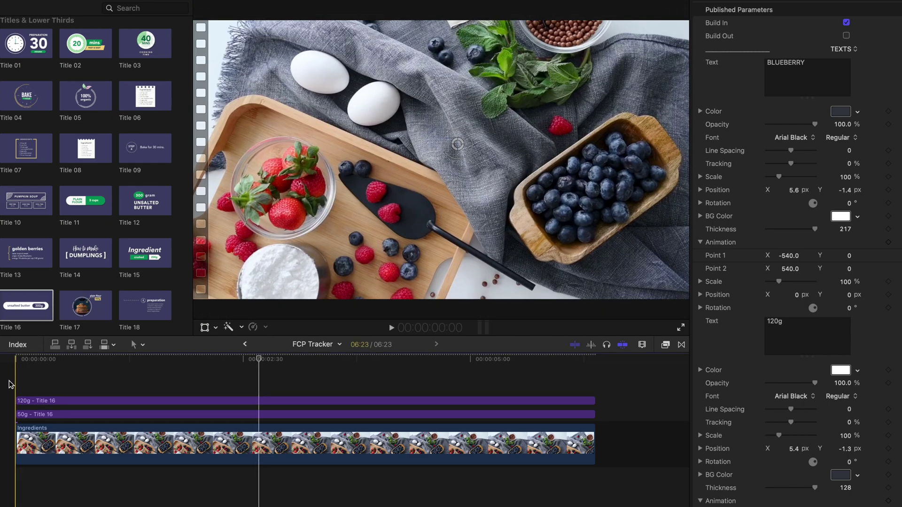
{"action": "key", "text": "space"}
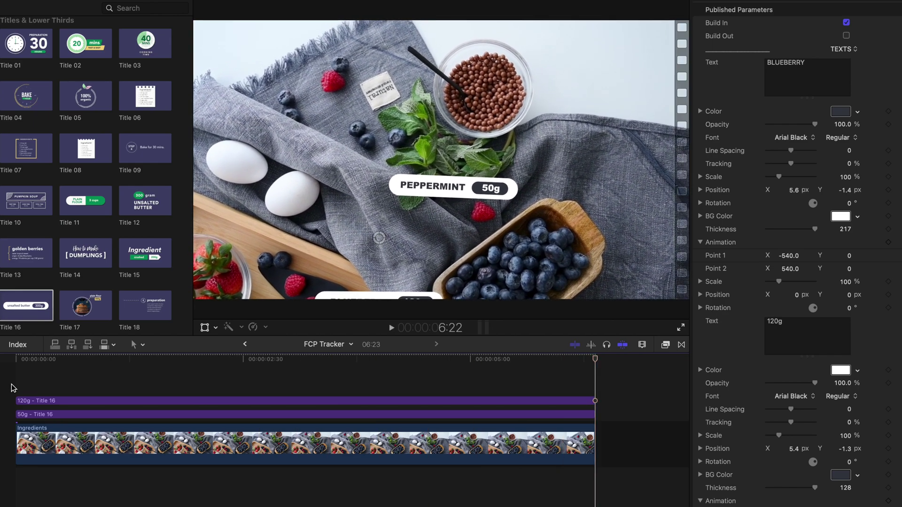
{"action": "left_click_drag", "start_coordinate": [159, 360], "coordinate": [286, 360]}
{"action": "left_click", "coordinate": [289, 401]}
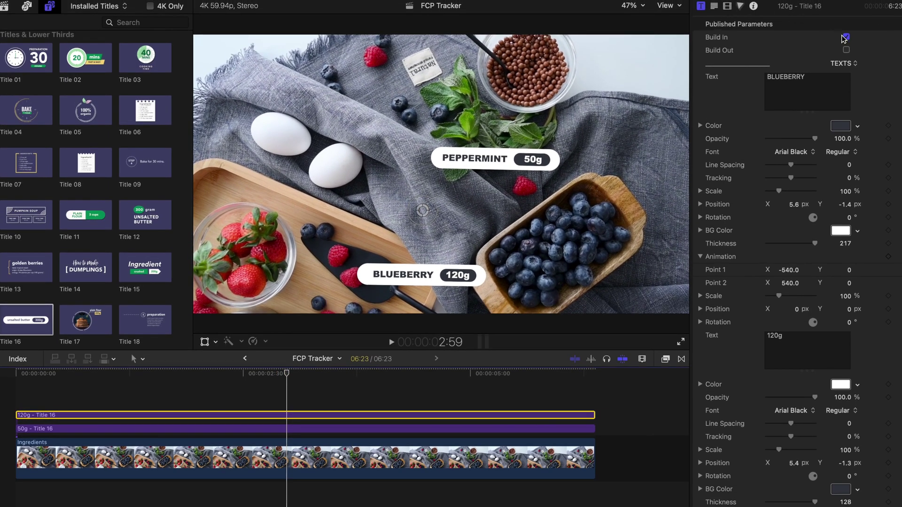
Set both the 120g and 50g titles to follow their trackers' rotation.
{"action": "key", "text": "ctrl+Tab"}
{"action": "key", "text": "ctrl+Tab"}
{"action": "left_click", "coordinate": [898, 68]}
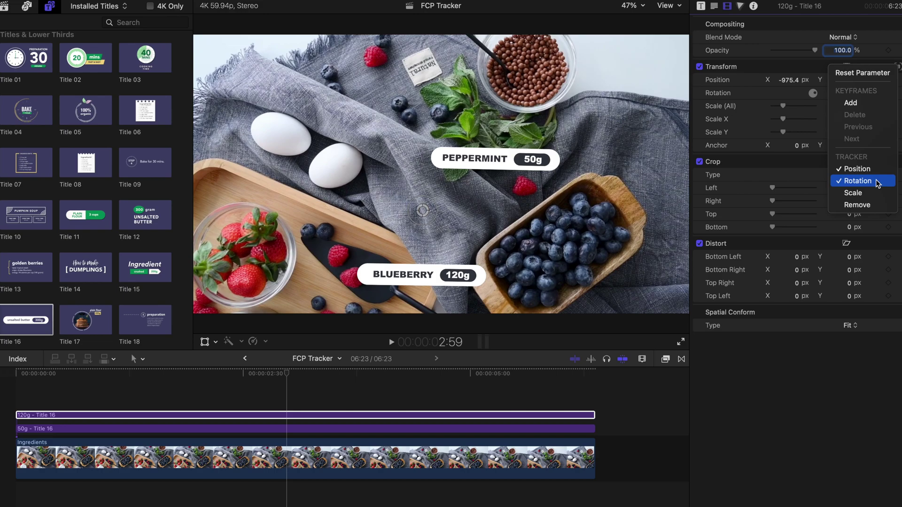
{"action": "left_click", "coordinate": [878, 182]}
{"action": "left_click", "coordinate": [289, 429]}
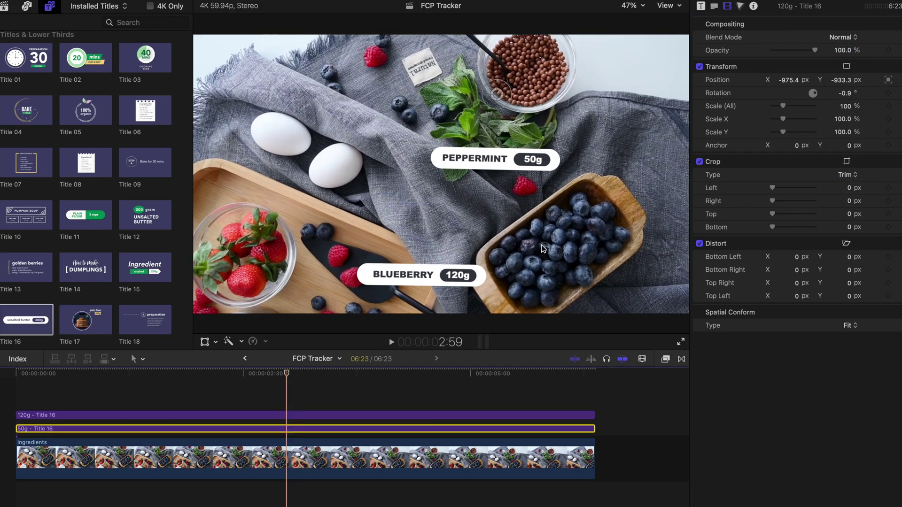
{"action": "left_click", "coordinate": [898, 68]}
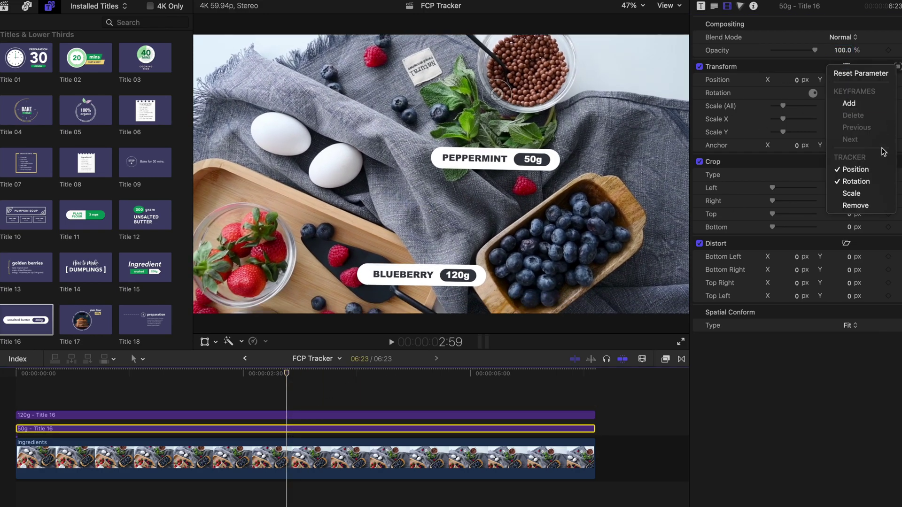
{"action": "left_click", "coordinate": [867, 182]}
Trim the 50g PEPPERMINT title to start 47 frames later and play back the result.
{"action": "key", "text": "Home"}
{"action": "left_click_drag", "start_coordinate": [17, 428], "coordinate": [88, 426]}
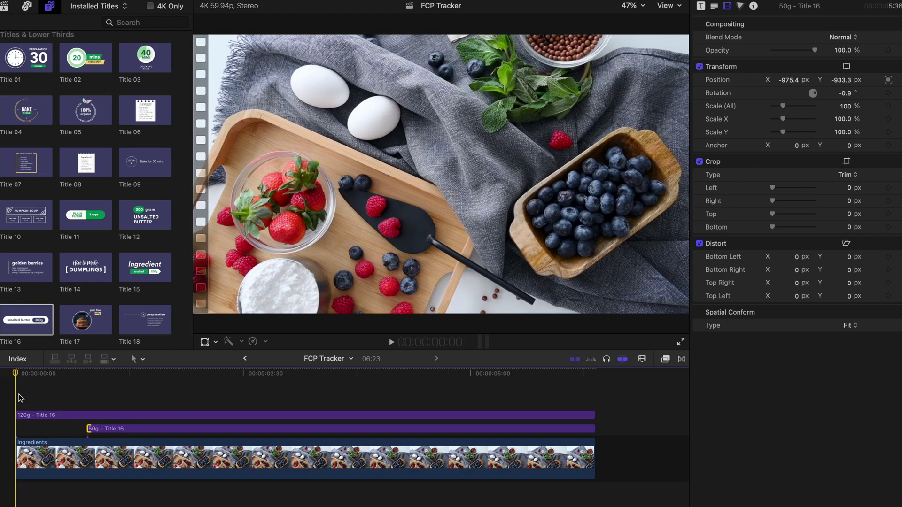
{"action": "left_click", "coordinate": [8, 391]}
{"action": "key", "text": "space"}
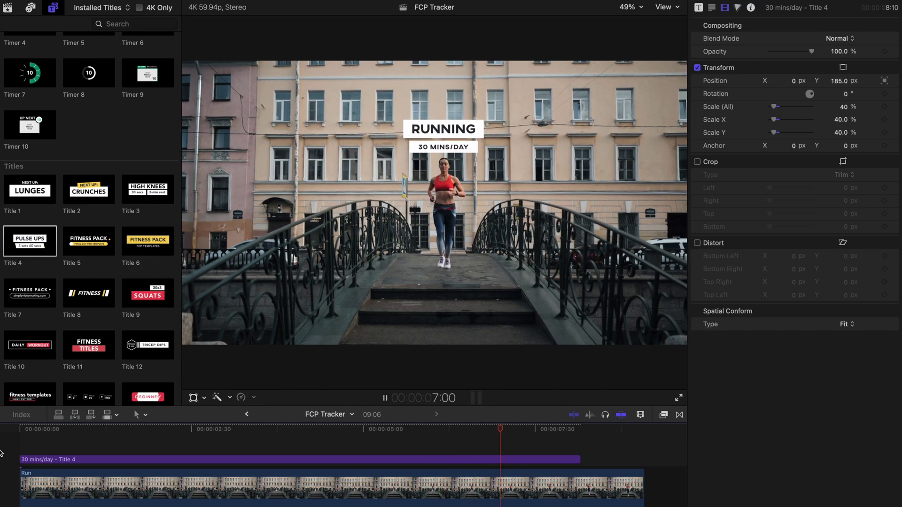
Make the RUNNING 30 mins/day title follow the tracker's scale and enlarge it to 829%.
{"action": "left_click", "coordinate": [97, 449]}
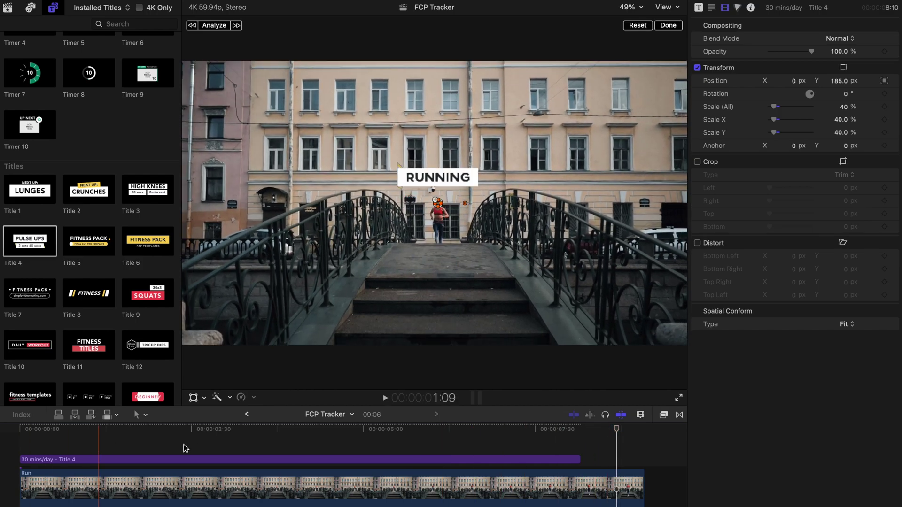
{"action": "left_click", "coordinate": [220, 443]}
{"action": "left_click", "coordinate": [219, 460]}
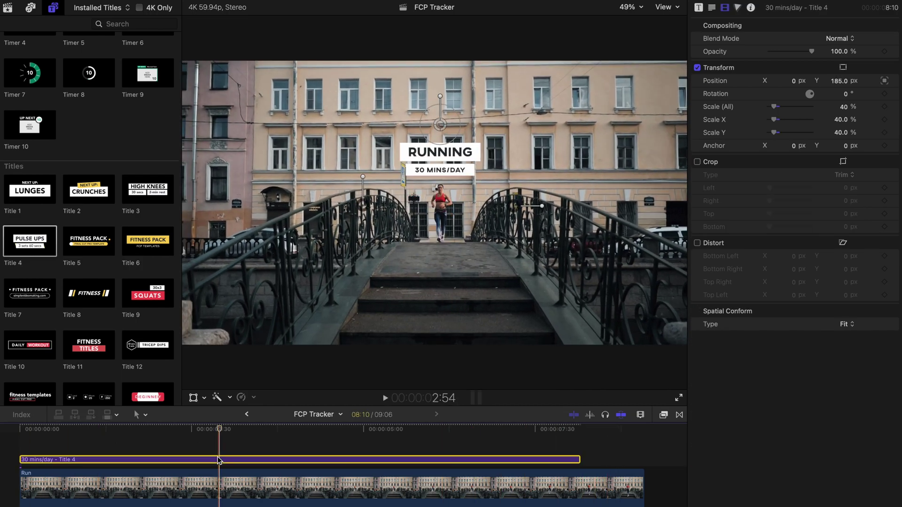
{"action": "left_click", "coordinate": [881, 67]}
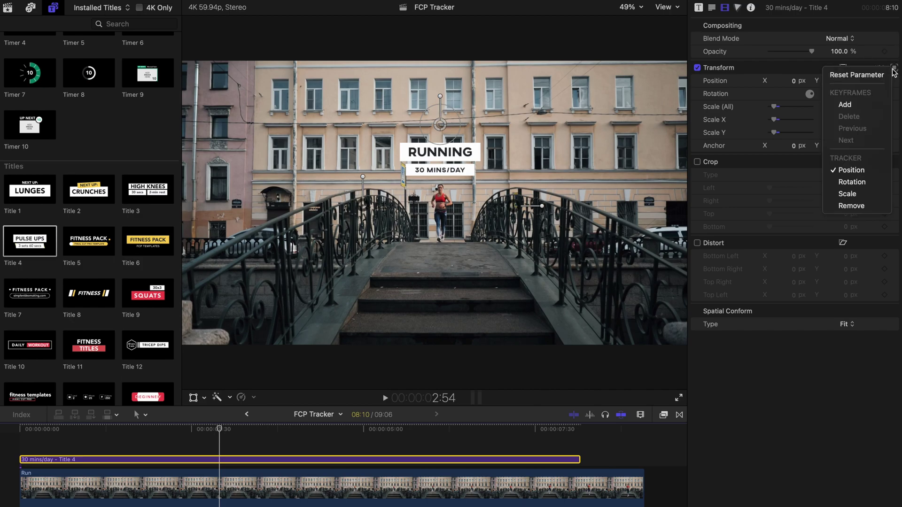
{"action": "left_click", "coordinate": [868, 198]}
{"action": "mouse_move", "coordinate": [843, 109]}
{"action": "left_mouse_down"}
{"action": "mouse_move", "coordinate": [864, 109]}
{"action": "mouse_move", "coordinate": [843, 106]}
{"action": "left_mouse_up"}
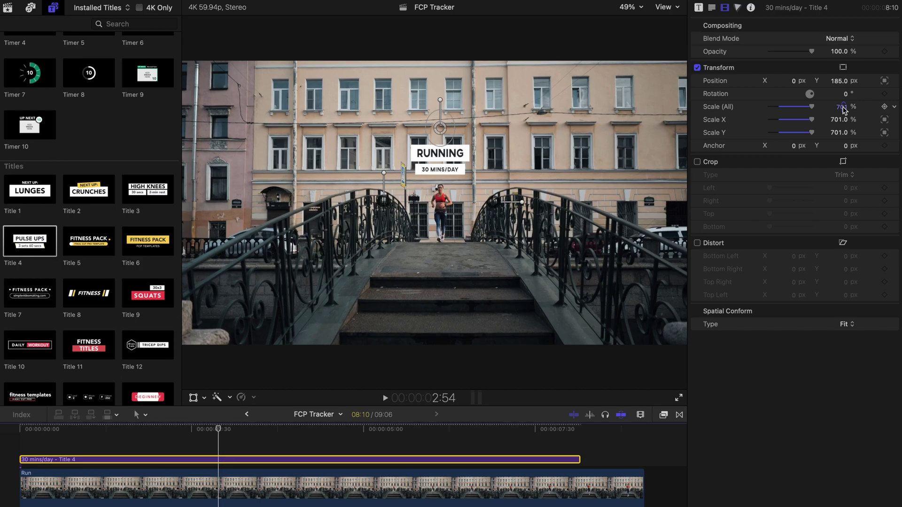
Play the running clip from the start to review the tracked title, ending at 00:00:03:20.
{"action": "left_click", "coordinate": [9, 454]}
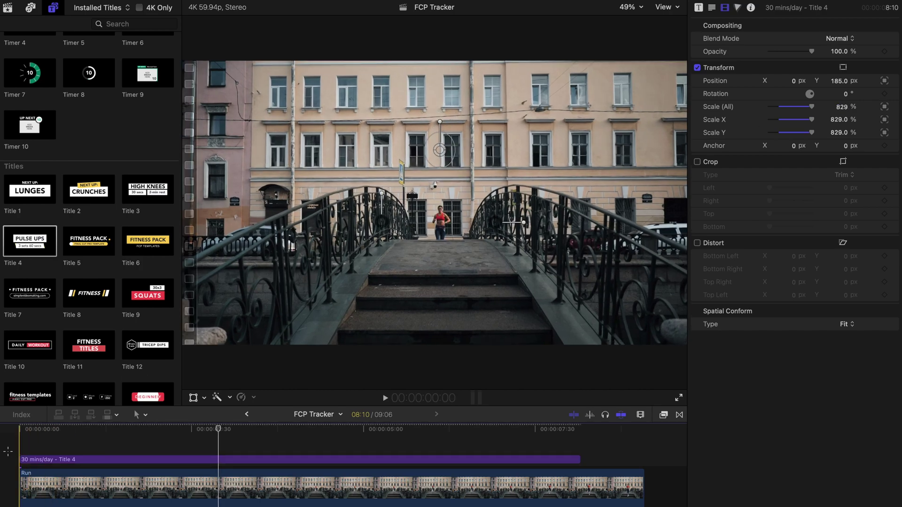
{"action": "key", "text": "space"}
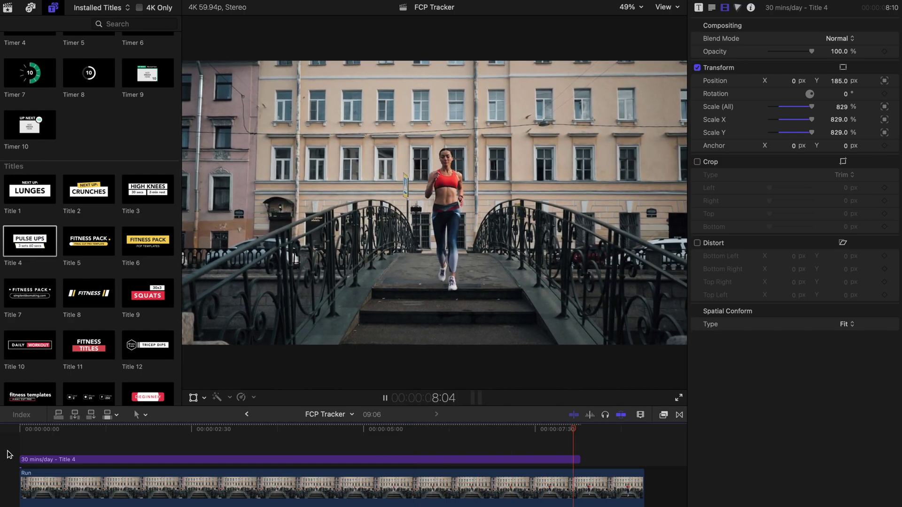
{"action": "key", "text": "space"}
{"action": "left_click", "coordinate": [249, 448]}
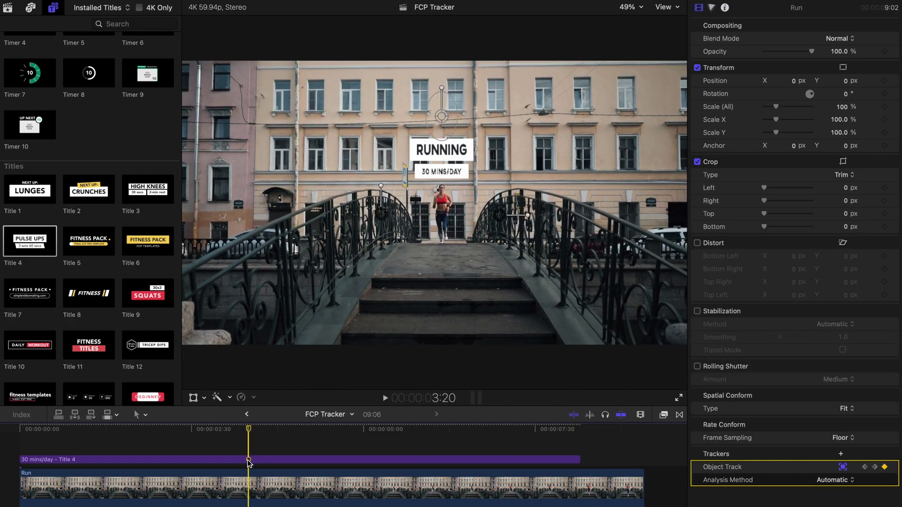
Reset the RUNNING title's scale, untick Scale in the tracker options, then shrink it to 35%.
{"action": "key", "text": "super+Up"}
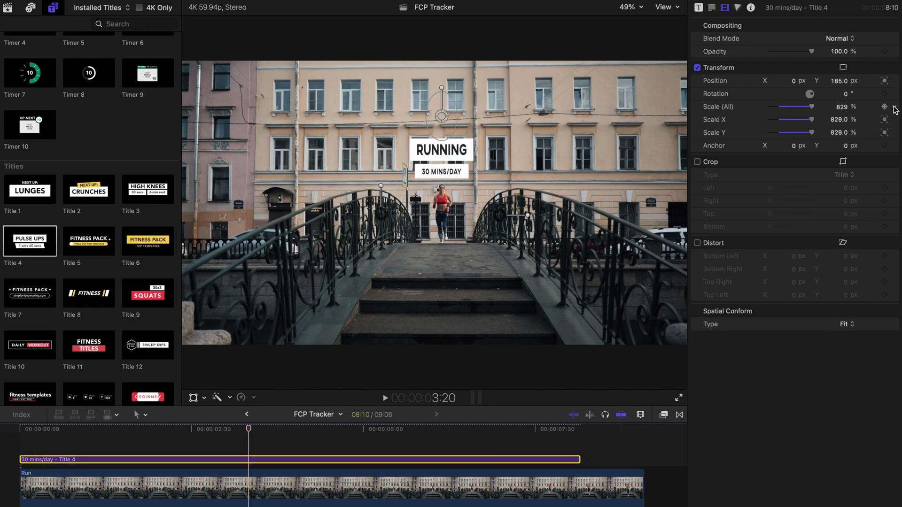
{"action": "left_click", "coordinate": [894, 108]}
{"action": "left_click", "coordinate": [861, 114]}
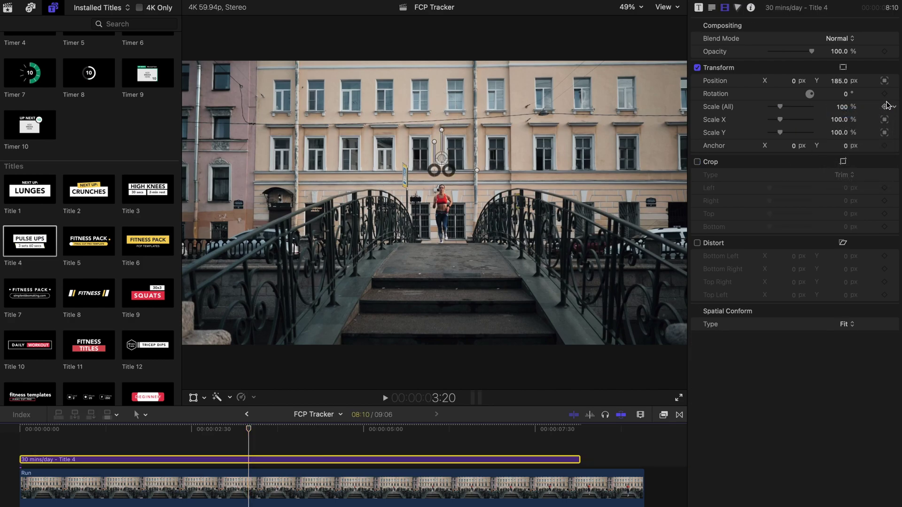
{"action": "left_click", "coordinate": [893, 67]}
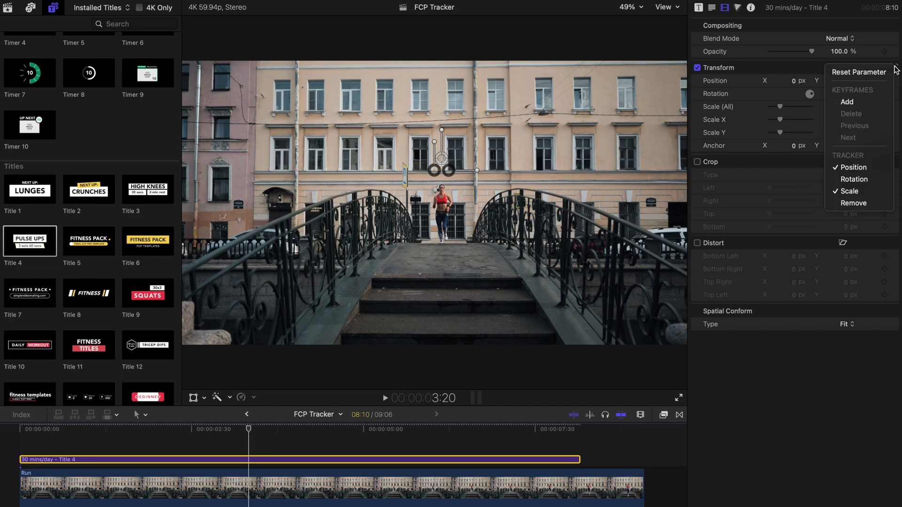
{"action": "left_click", "coordinate": [886, 194]}
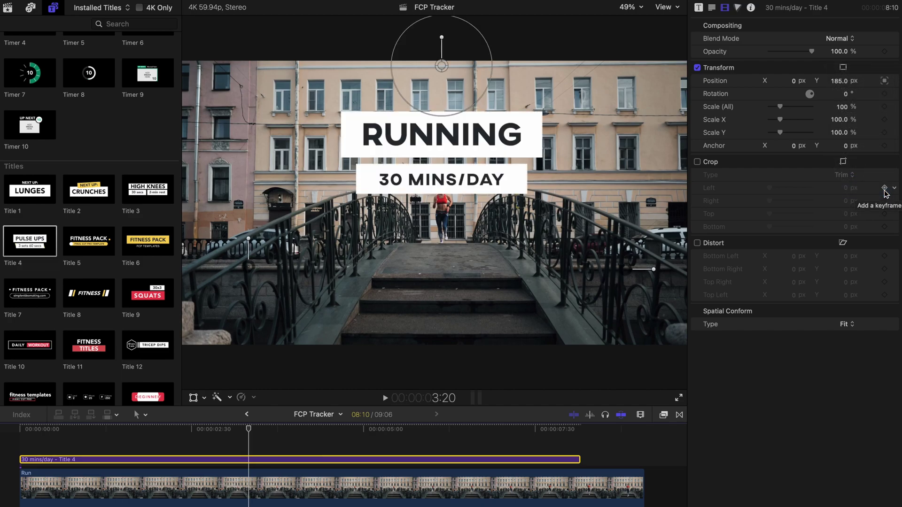
{"action": "left_click_drag", "start_coordinate": [841, 110], "coordinate": [842, 109]}
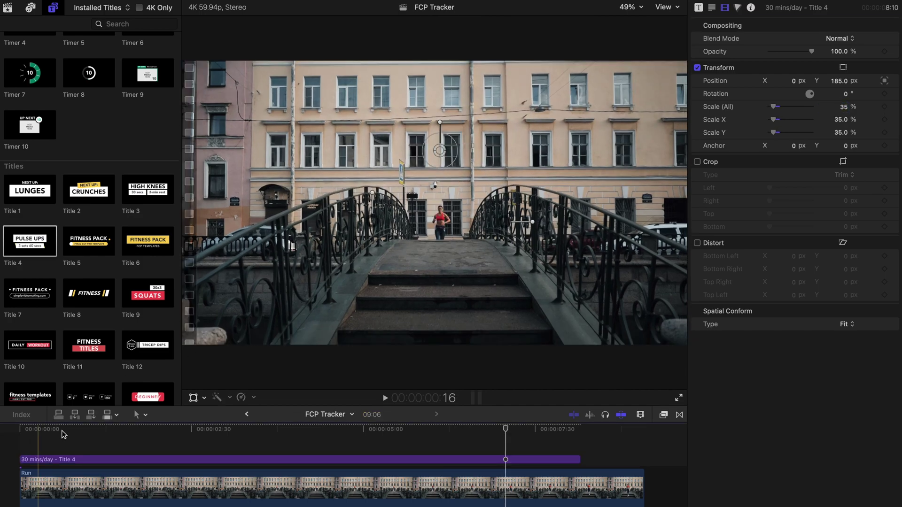
Show the title's transform controls and add a 35% scale keyframe once the title has animated in.
{"action": "left_click", "coordinate": [148, 455]}
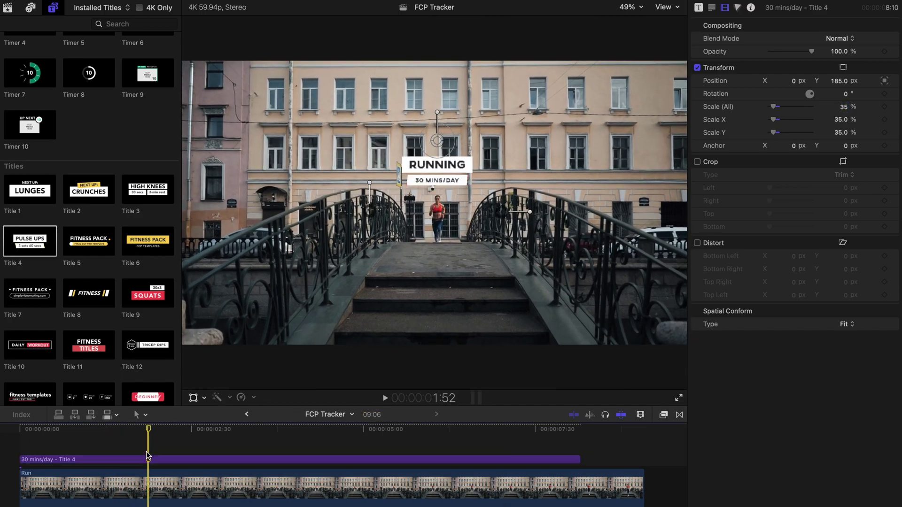
{"action": "left_click", "coordinate": [193, 398]}
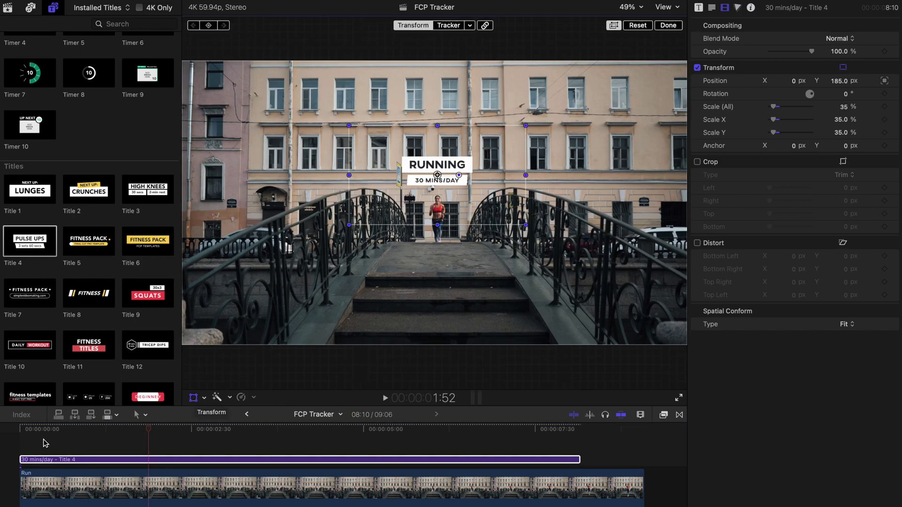
{"action": "left_click", "coordinate": [22, 431]}
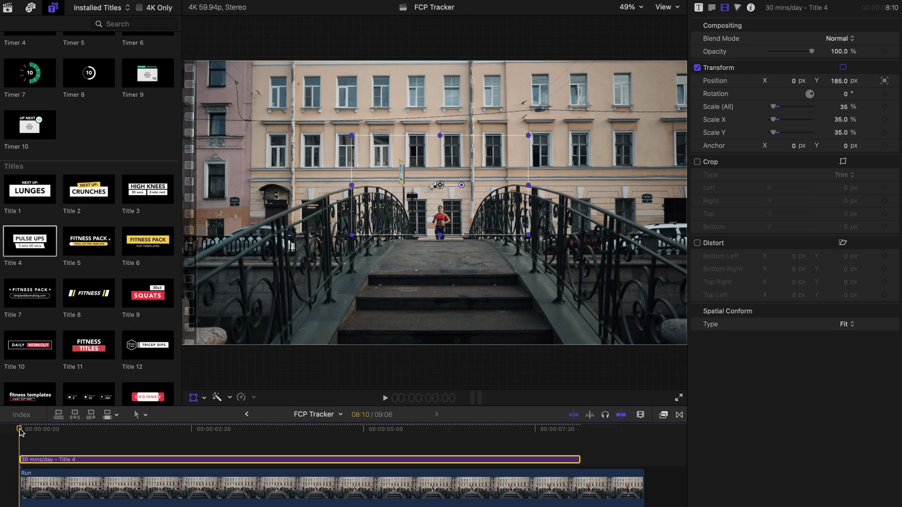
{"action": "left_click_drag", "start_coordinate": [19, 431], "coordinate": [54, 436]}
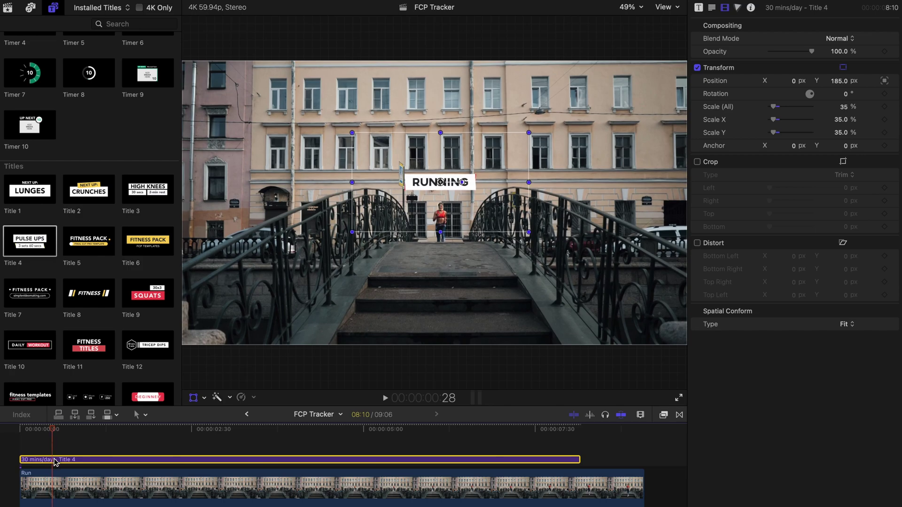
{"action": "left_click", "coordinate": [885, 108]}
At 00:00:08:05, enlarge the title to 73% and scrub back to check the animation.
{"action": "left_click_drag", "start_coordinate": [53, 433], "coordinate": [575, 432]}
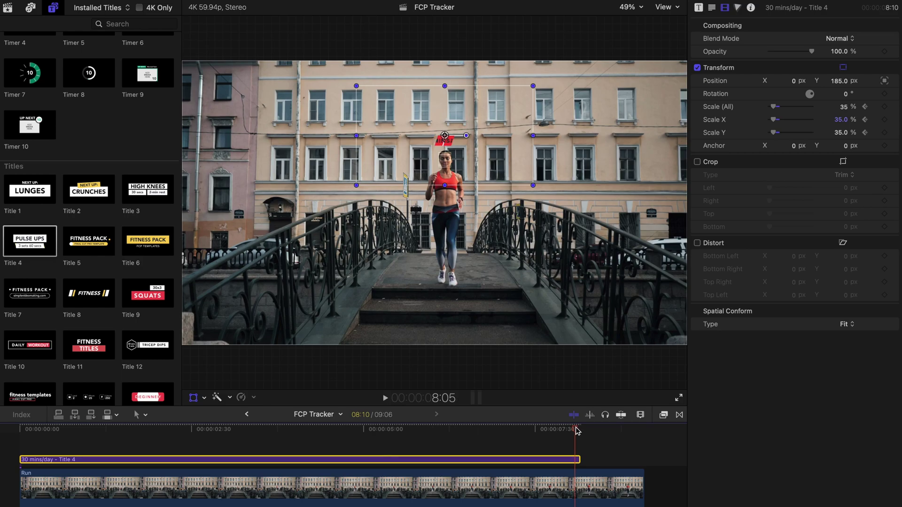
{"action": "mouse_move", "coordinate": [845, 109]}
{"action": "left_mouse_down"}
{"action": "mouse_move", "coordinate": [858, 108]}
{"action": "mouse_move", "coordinate": [849, 107]}
{"action": "left_mouse_up"}
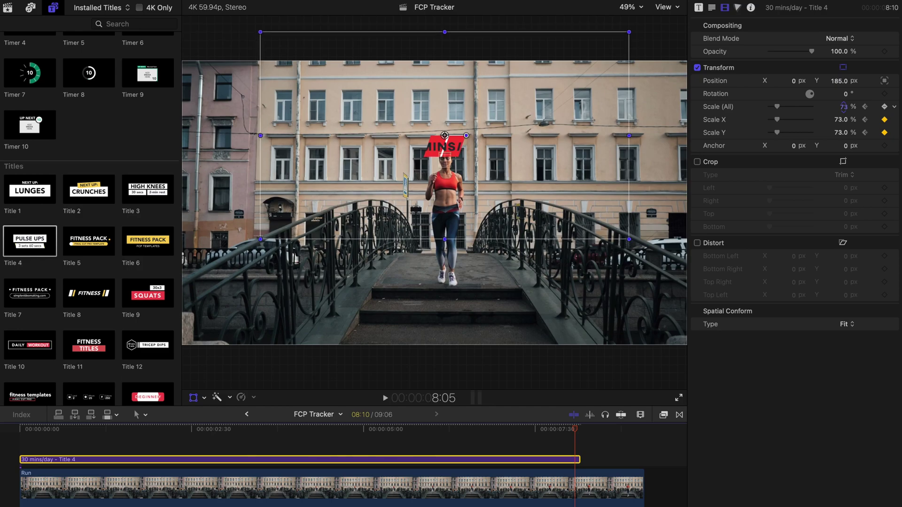
{"action": "left_click_drag", "start_coordinate": [437, 430], "coordinate": [563, 415]}
At the final keyframe (00:00:08:05), raise the title's Position Y to 329 px and scrub back to check.
{"action": "left_click", "coordinate": [874, 107]}
{"action": "left_click", "coordinate": [865, 107]}
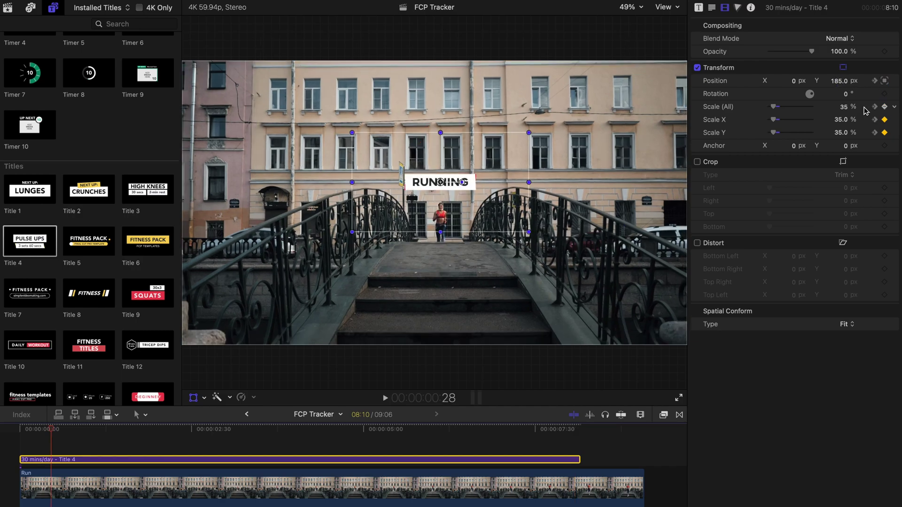
{"action": "left_click", "coordinate": [875, 82]}
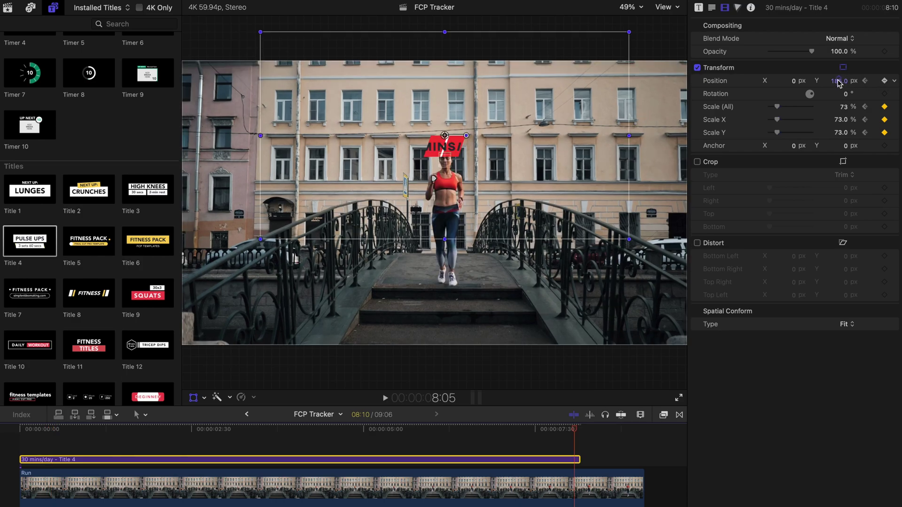
{"action": "left_click_drag", "start_coordinate": [838, 83], "coordinate": [839, 49]}
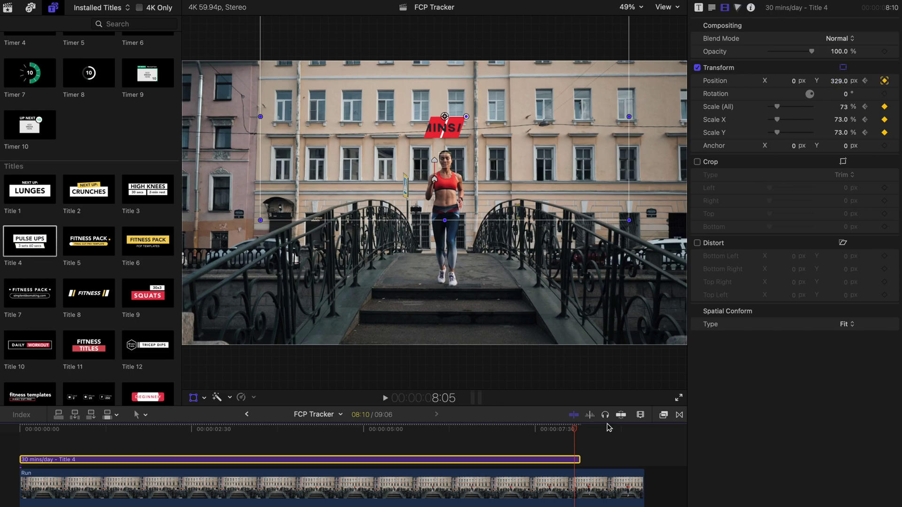
{"action": "left_click_drag", "start_coordinate": [574, 430], "coordinate": [161, 478]}
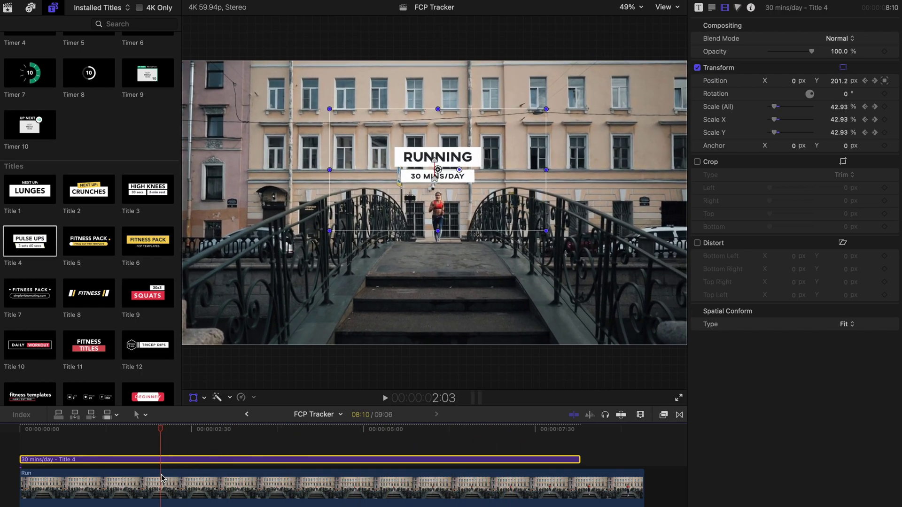
Play the RUNNING 30 MINS/DAY title from the timeline start to check its motion and scale.
{"action": "left_click", "coordinate": [18, 453]}
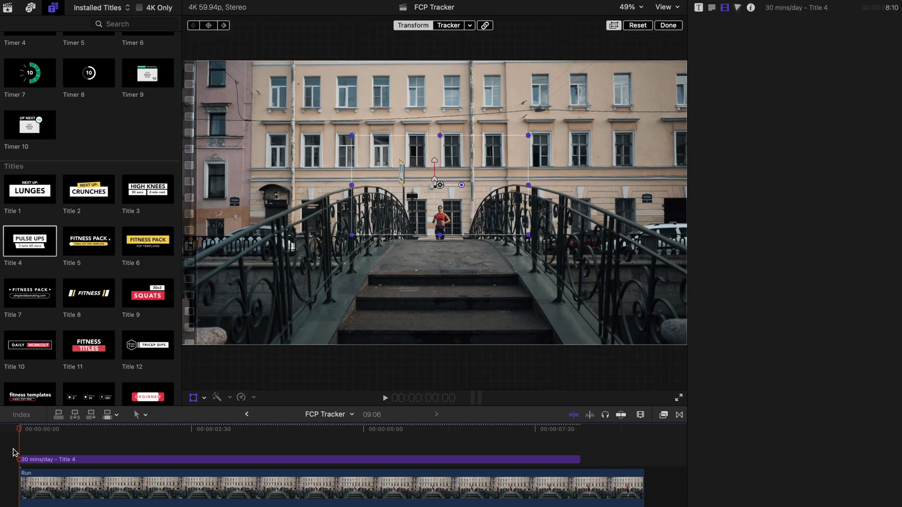
{"action": "key", "text": "space"}
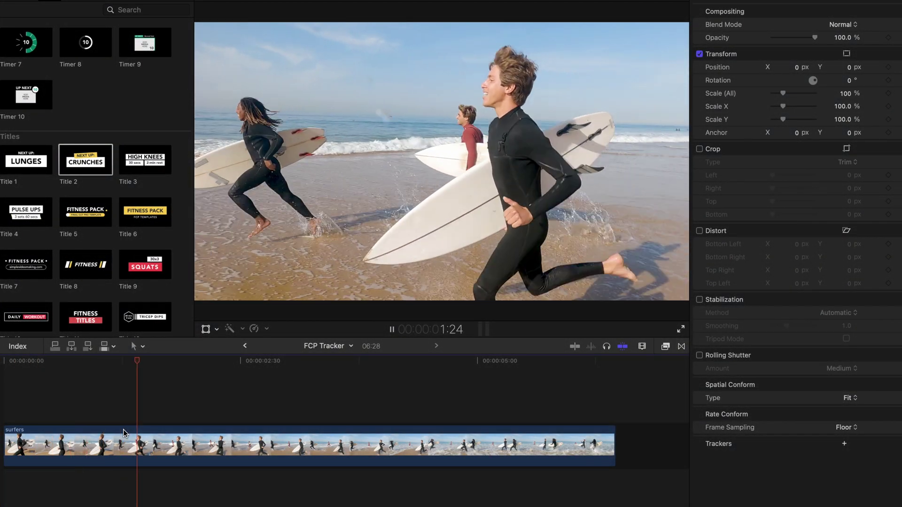
Stop playback of the RUNNING title review.
{"action": "key", "text": "space"}
Add an object tracker to the surfers clip and fit its box onto the red-wetsuit surfer's head.
{"action": "left_click", "coordinate": [19, 364]}
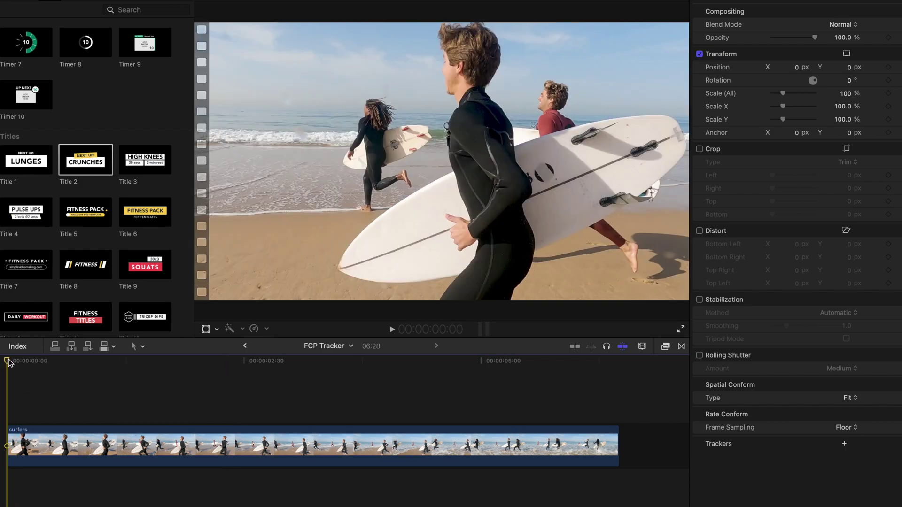
{"action": "left_click", "coordinate": [38, 435]}
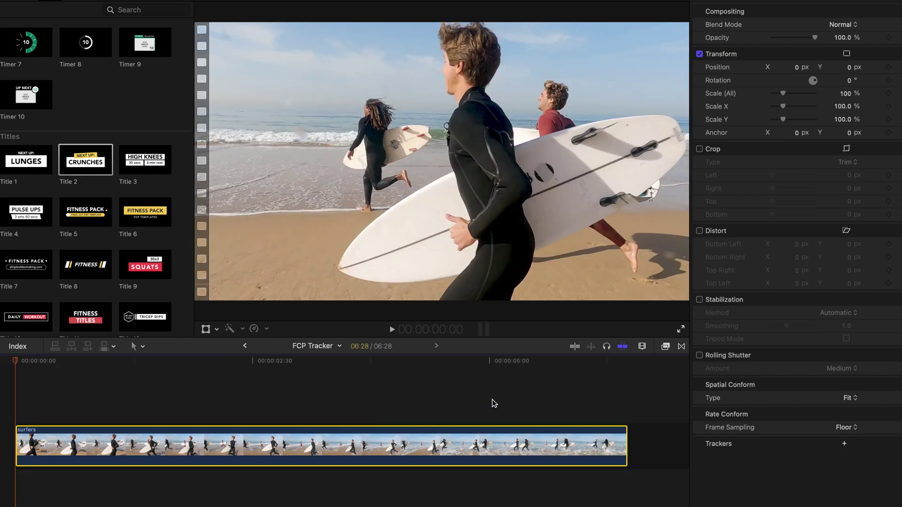
{"action": "left_click", "coordinate": [844, 443]}
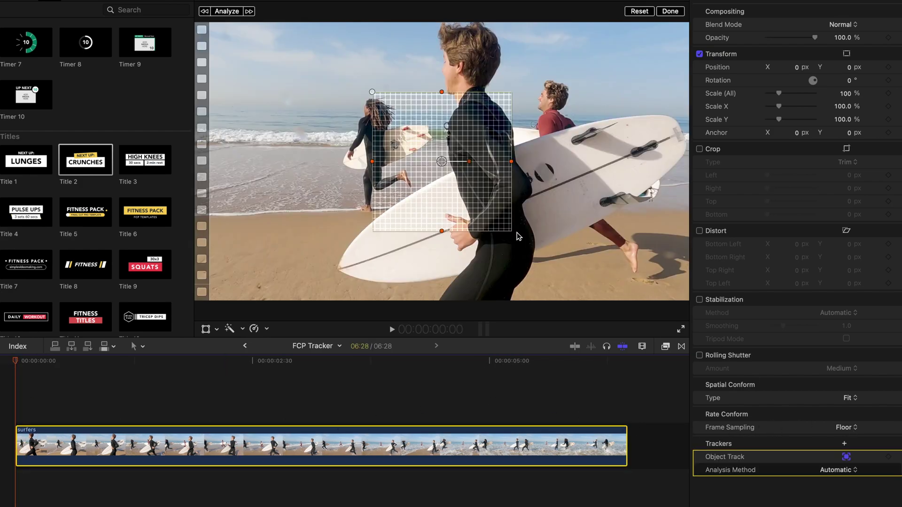
{"action": "left_click_drag", "start_coordinate": [512, 161], "coordinate": [413, 162]}
{"action": "left_click_drag", "start_coordinate": [441, 231], "coordinate": [555, 99]}
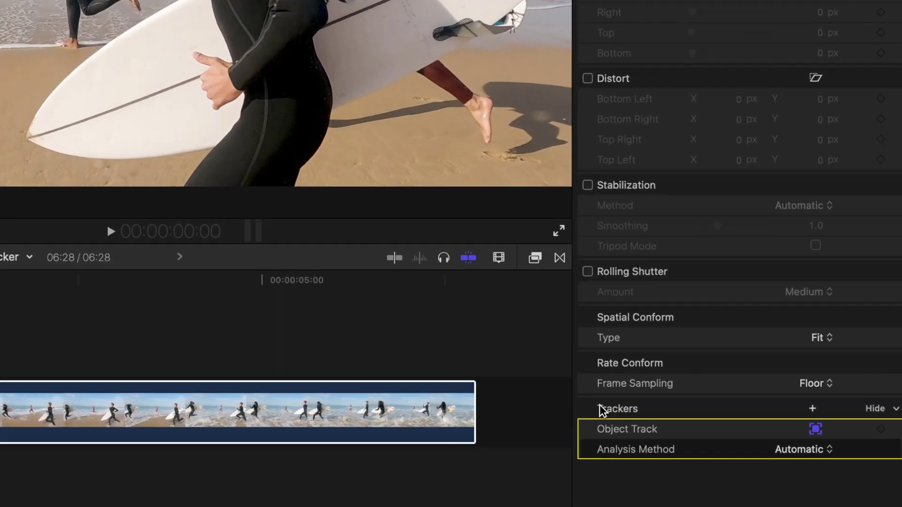
Analyze the track using the Machine Learning analysis method.
{"action": "left_click", "coordinate": [827, 469]}
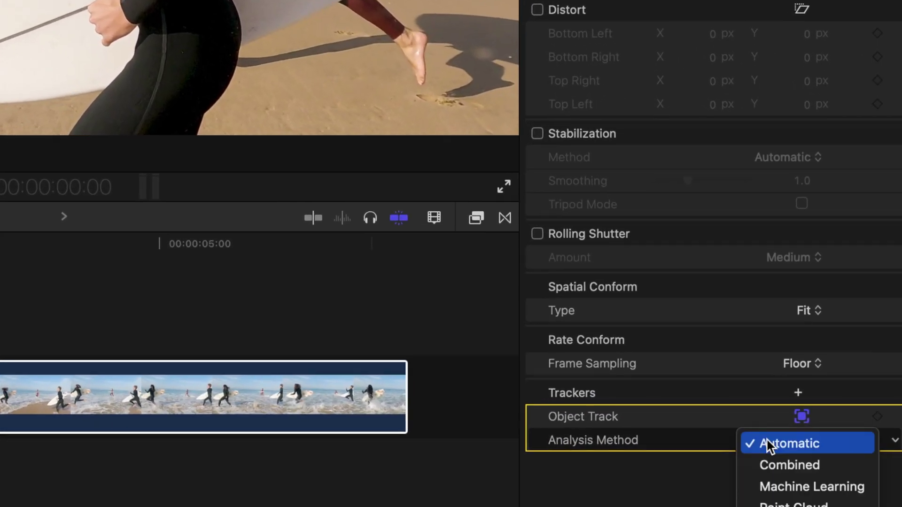
{"action": "left_click", "coordinate": [792, 485]}
{"action": "left_click", "coordinate": [227, 12]}
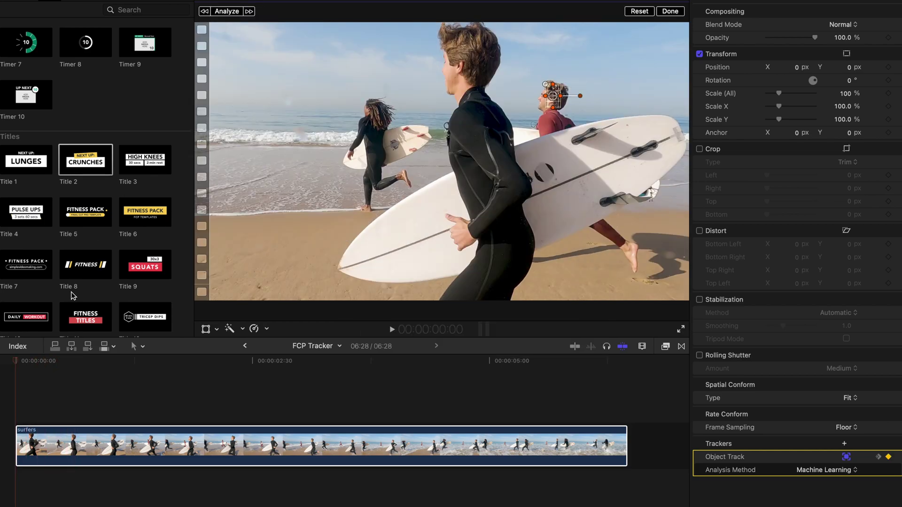
{"action": "right_click", "coordinate": [29, 442]}
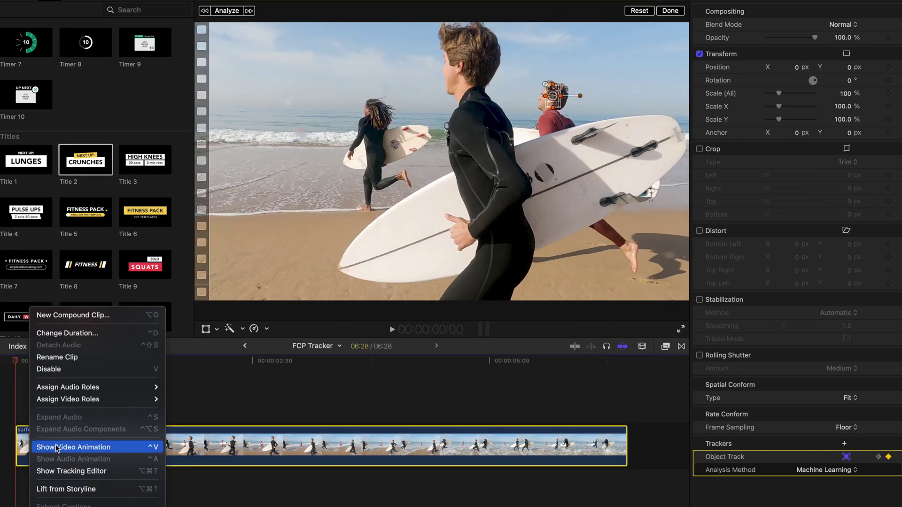
A few frames in, move the tracker onto the red-wetsuit surfer's head, re-analyze, then scrub back to review.
{"action": "left_click", "coordinate": [62, 471]}
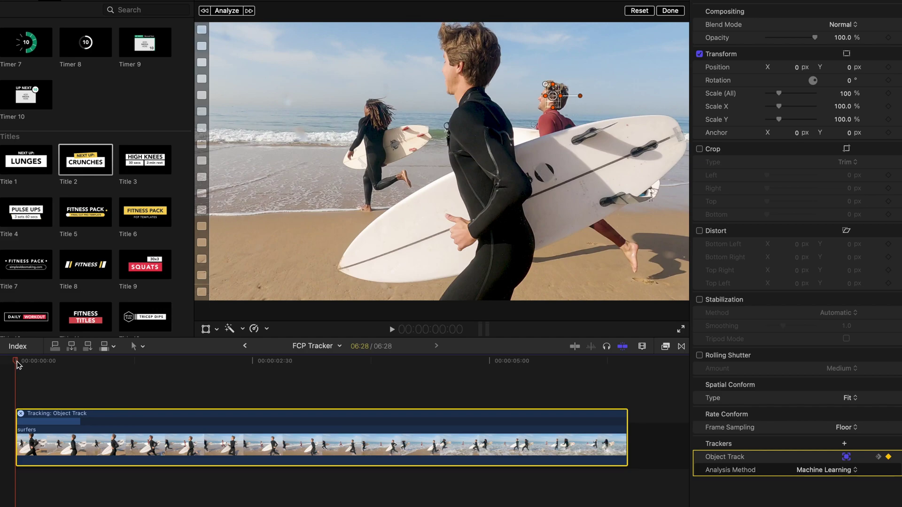
{"action": "left_click_drag", "start_coordinate": [17, 364], "coordinate": [72, 368]}
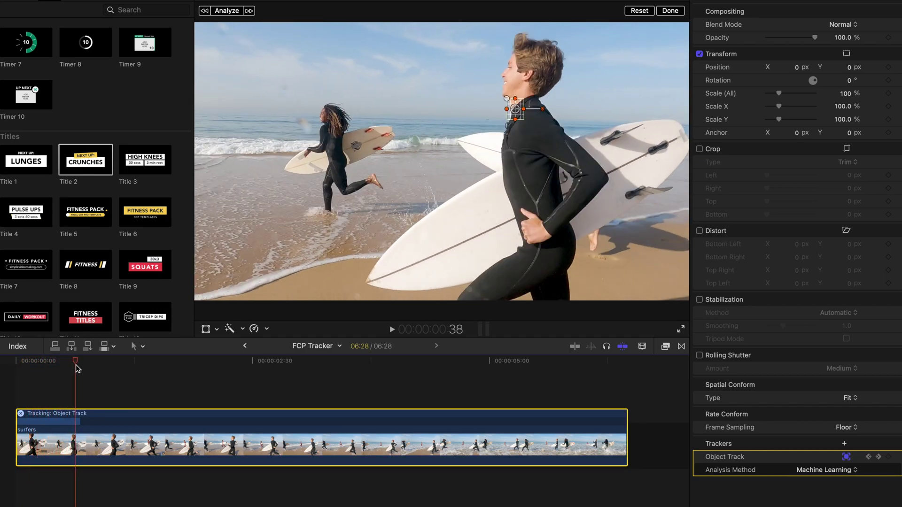
{"action": "left_click_drag", "start_coordinate": [76, 365], "coordinate": [97, 373]}
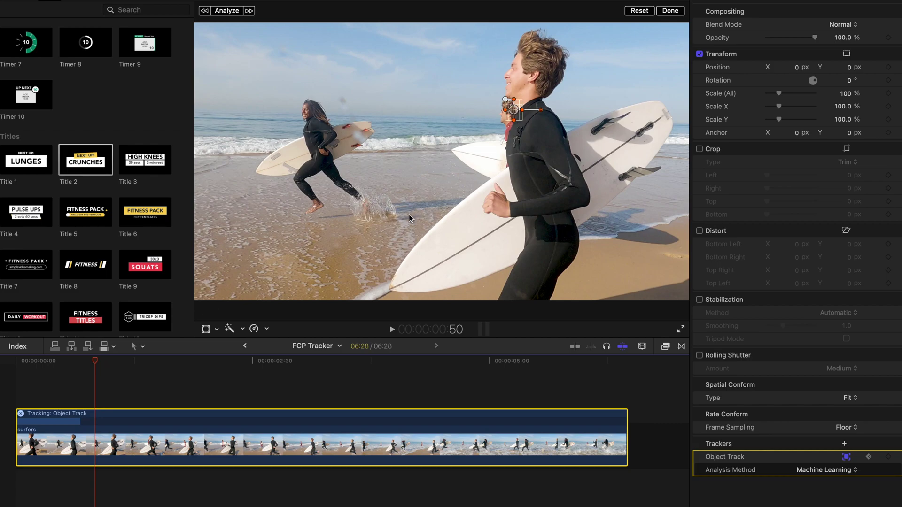
{"action": "left_click_drag", "start_coordinate": [514, 110], "coordinate": [509, 114]}
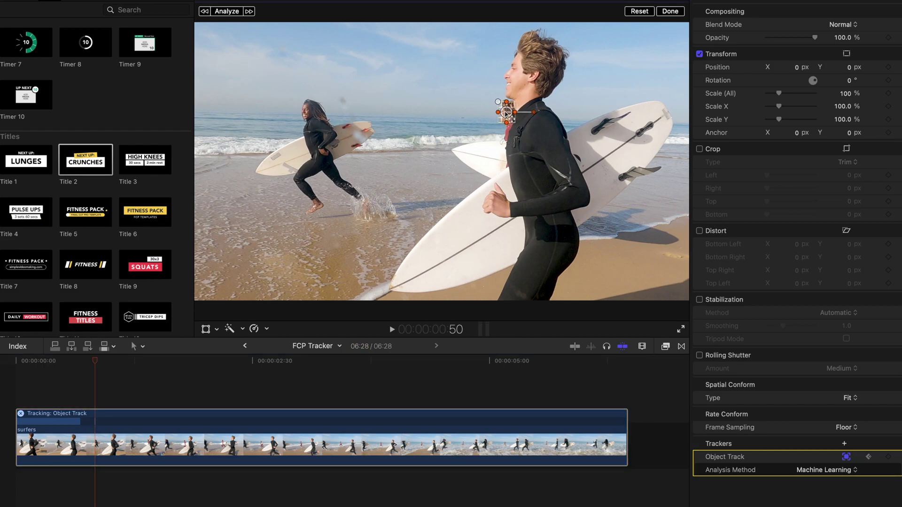
{"action": "left_click", "coordinate": [236, 14]}
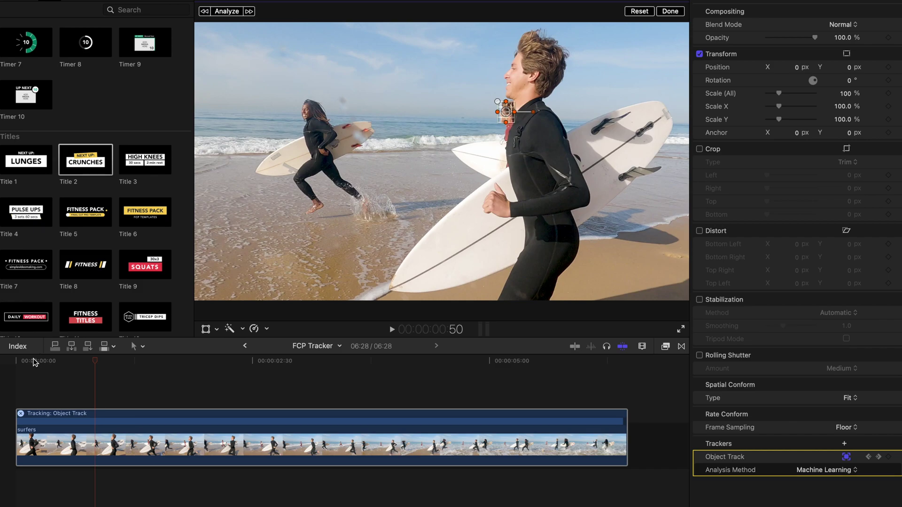
{"action": "left_click_drag", "start_coordinate": [34, 362], "coordinate": [209, 370]}
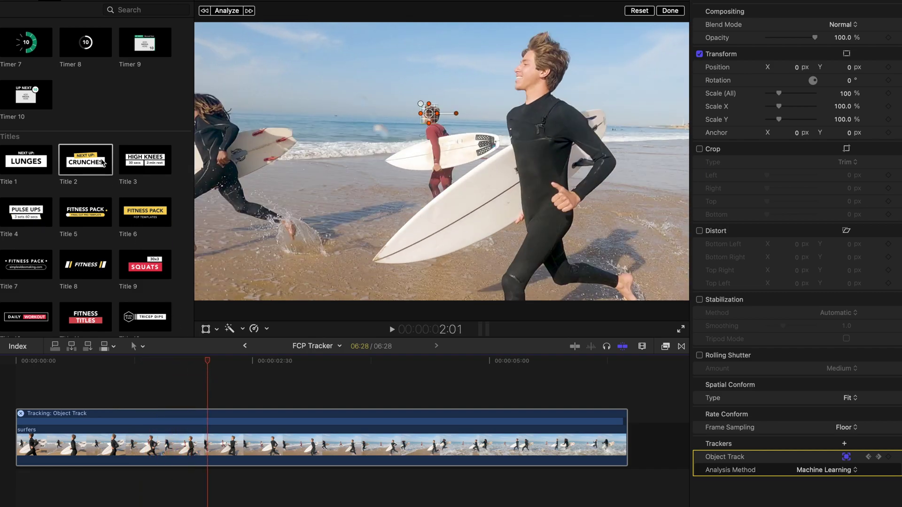
Add Title 2 above the surfers clip and type DANIEL as its name.
{"action": "left_click_drag", "start_coordinate": [102, 162], "coordinate": [18, 390]}
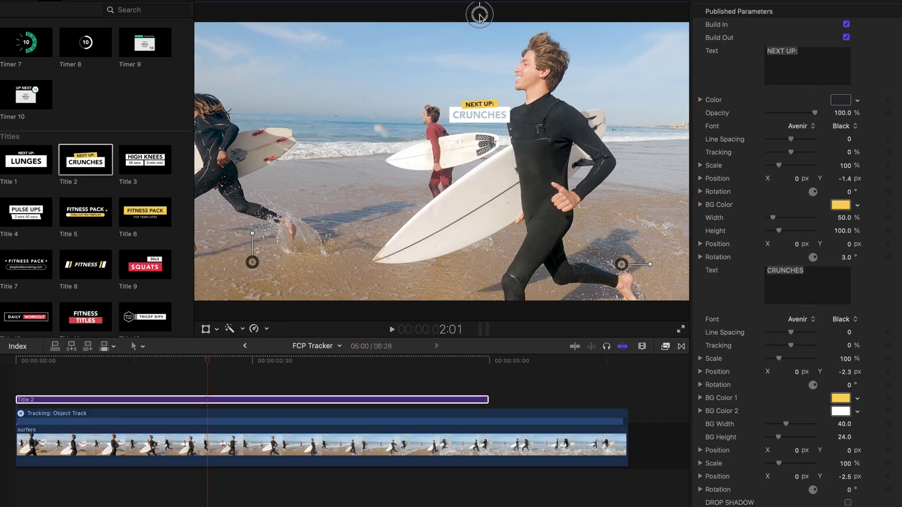
{"action": "triple_click", "coordinate": [788, 52]}
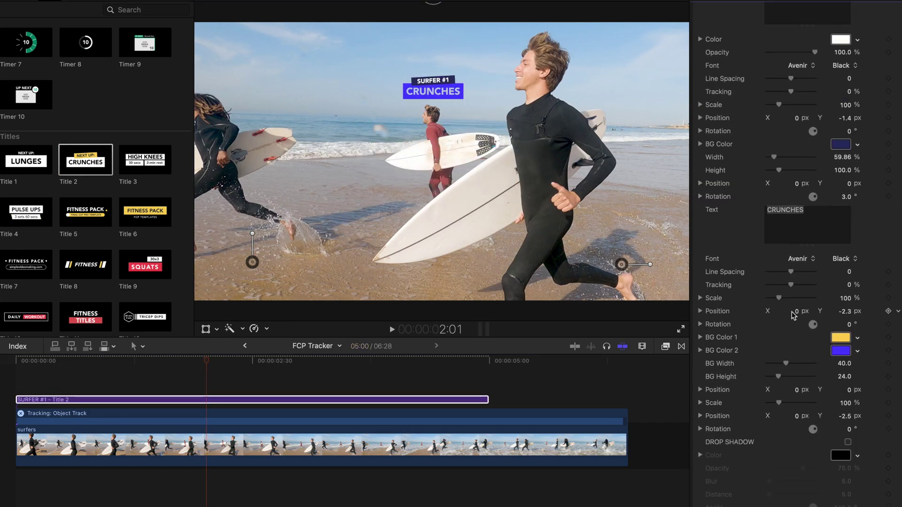
{"action": "type", "text": "DANIEL"}
Darken the name banner's colour and make the SURFER #1 banner yellow.
{"action": "left_click", "coordinate": [840, 350]}
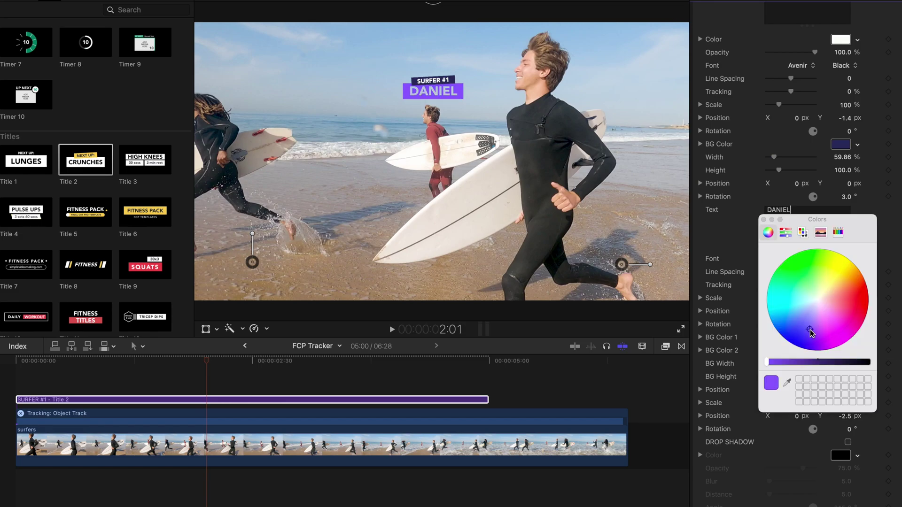
{"action": "left_click_drag", "start_coordinate": [808, 304], "coordinate": [833, 317]}
{"action": "left_click_drag", "start_coordinate": [867, 361], "coordinate": [849, 362]}
{"action": "left_click", "coordinate": [845, 284]}
{"action": "left_click_drag", "start_coordinate": [846, 284], "coordinate": [846, 317]}
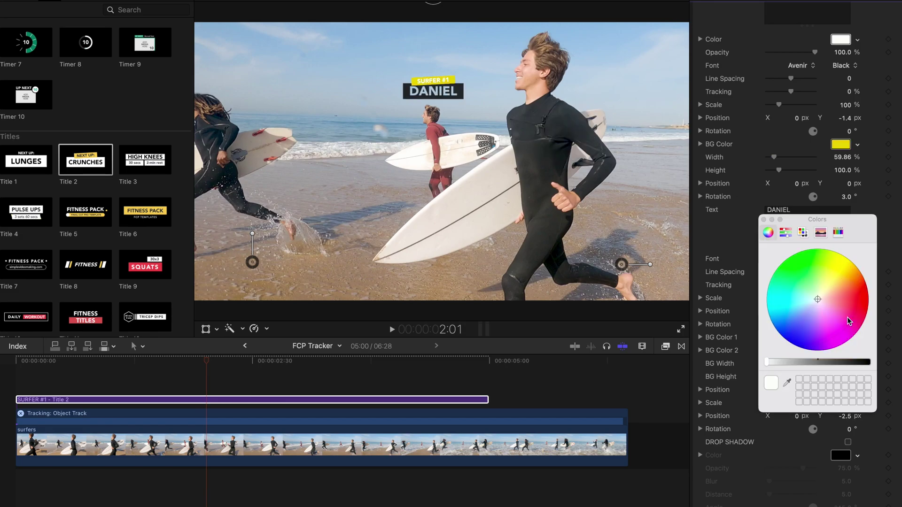
{"action": "left_click", "coordinate": [206, 332]}
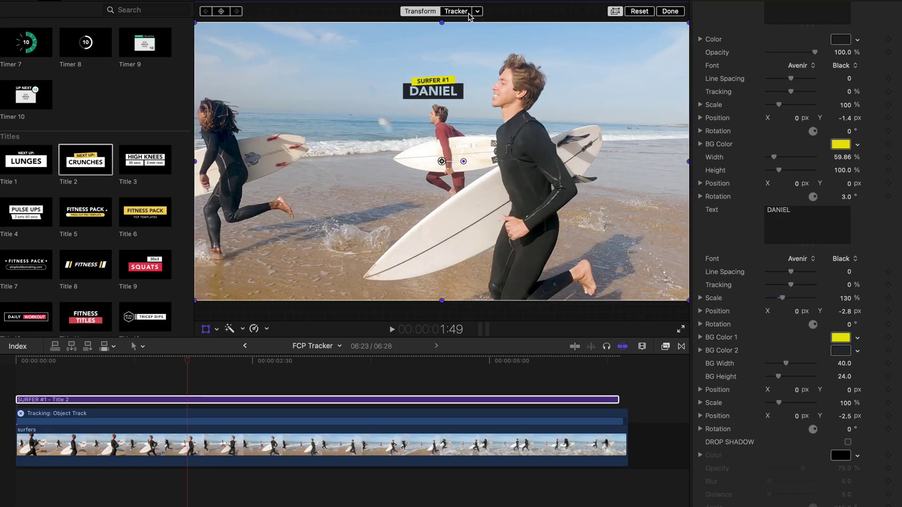
Attach the title to the Object Track and play from the start to check it.
{"action": "left_click", "coordinate": [476, 13]}
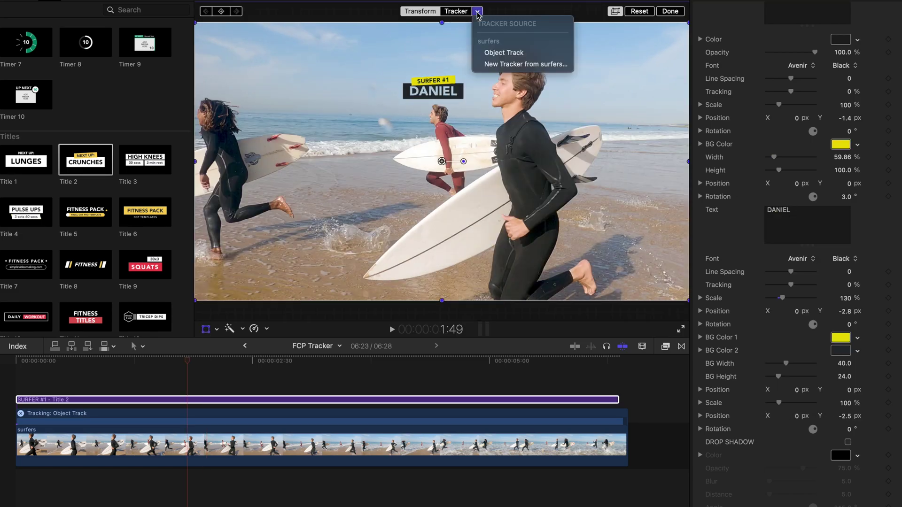
{"action": "left_click", "coordinate": [529, 55]}
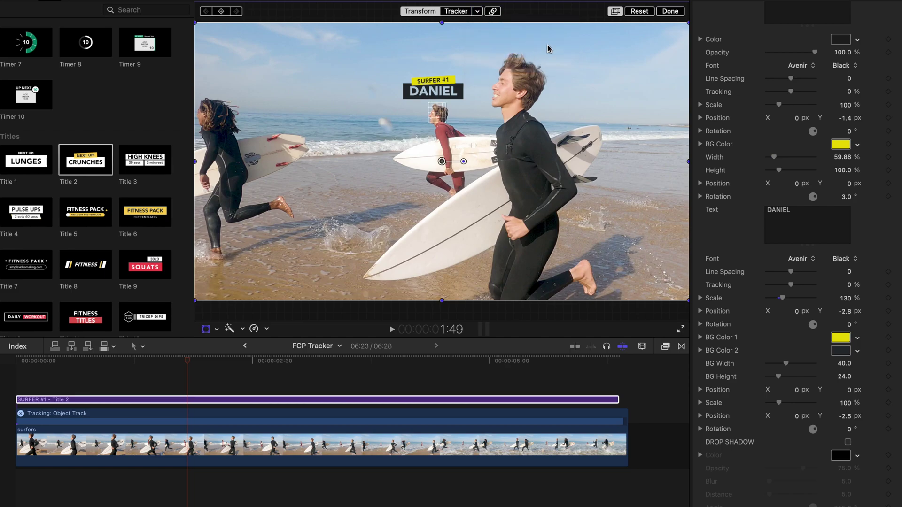
{"action": "left_click", "coordinate": [670, 11]}
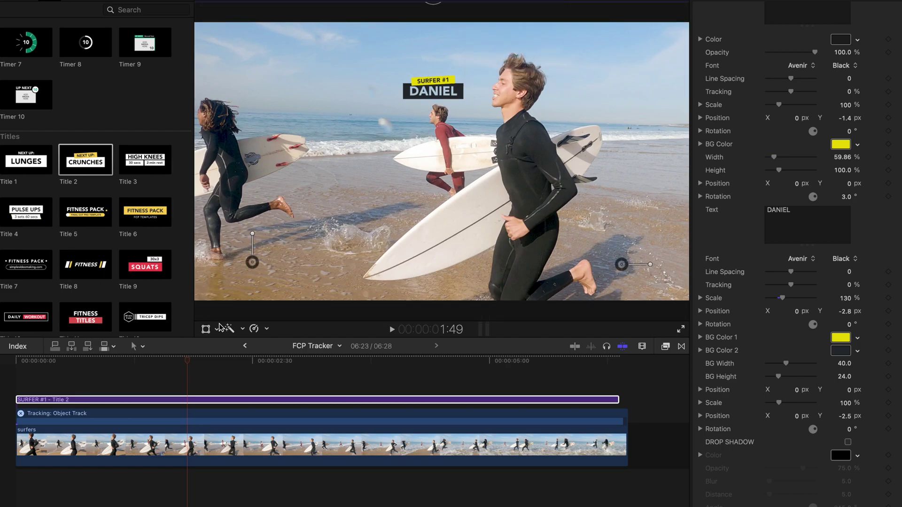
{"action": "left_click_drag", "start_coordinate": [188, 360], "coordinate": [21, 388]}
{"action": "key", "text": "space"}
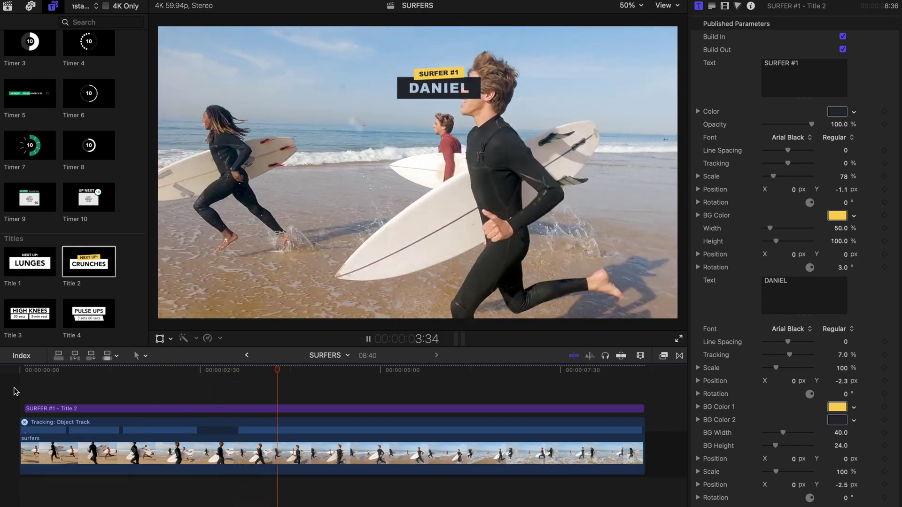
{"action": "key", "text": "space"}
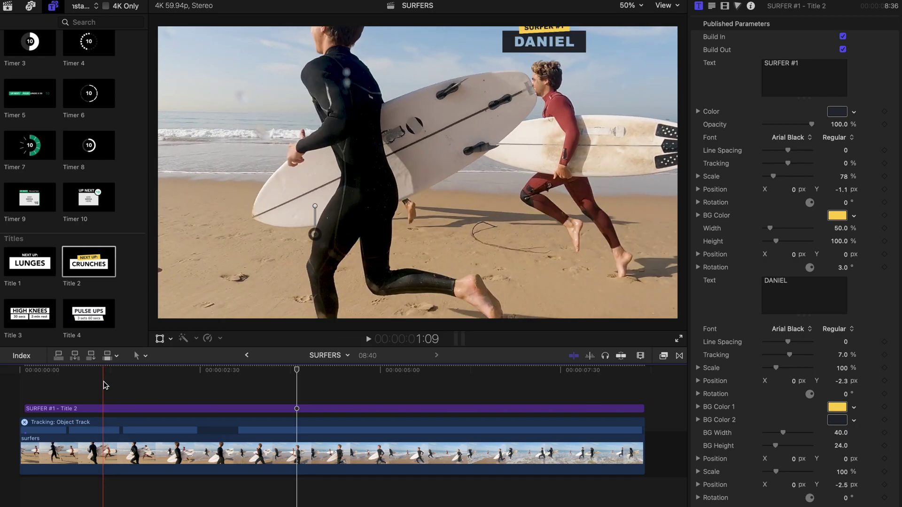
Mark and delete the Object Track stretch where the surfer is hidden, then return to the start.
{"action": "left_click", "coordinate": [104, 385]}
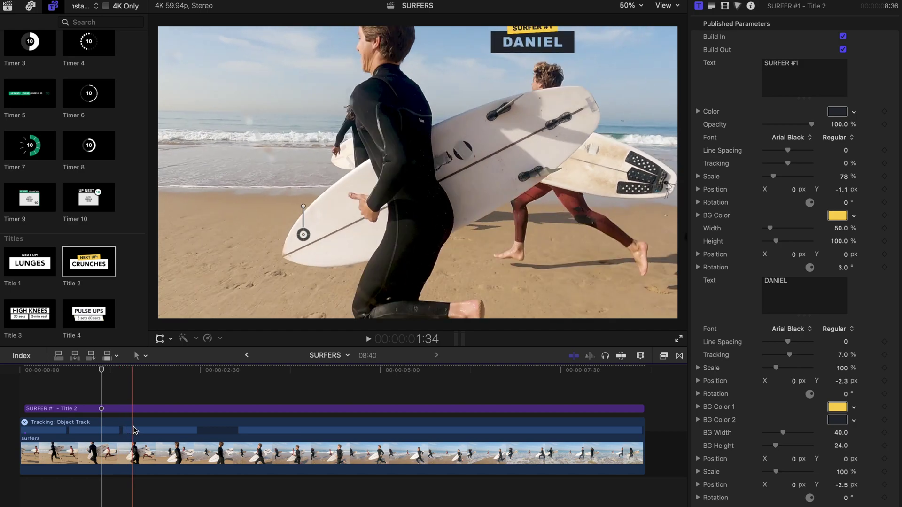
{"action": "left_click_drag", "start_coordinate": [138, 429], "coordinate": [99, 433]}
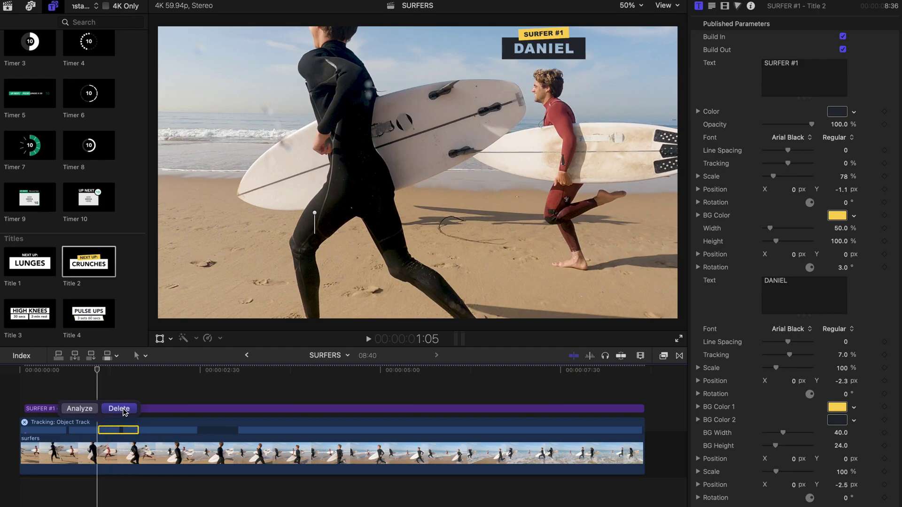
{"action": "left_click", "coordinate": [124, 412]}
{"action": "left_click_drag", "start_coordinate": [97, 373], "coordinate": [75, 382]}
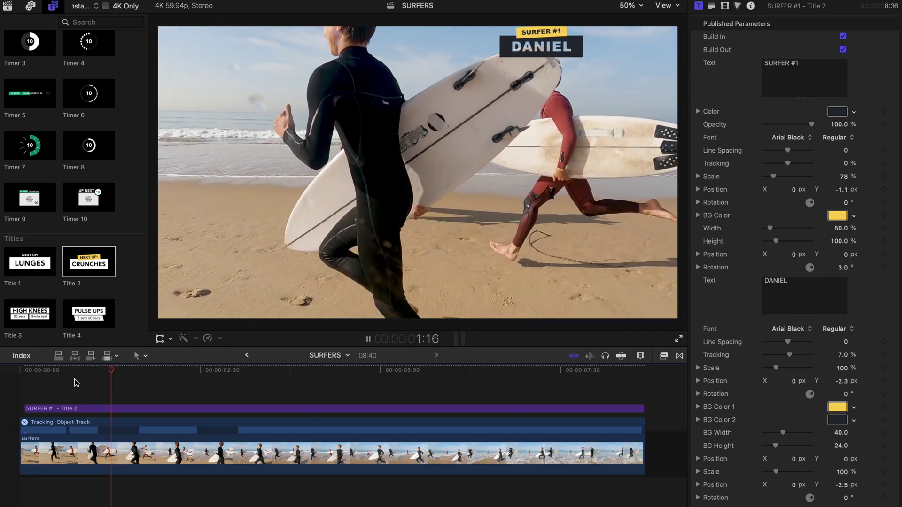
{"action": "left_click", "coordinate": [10, 383]}
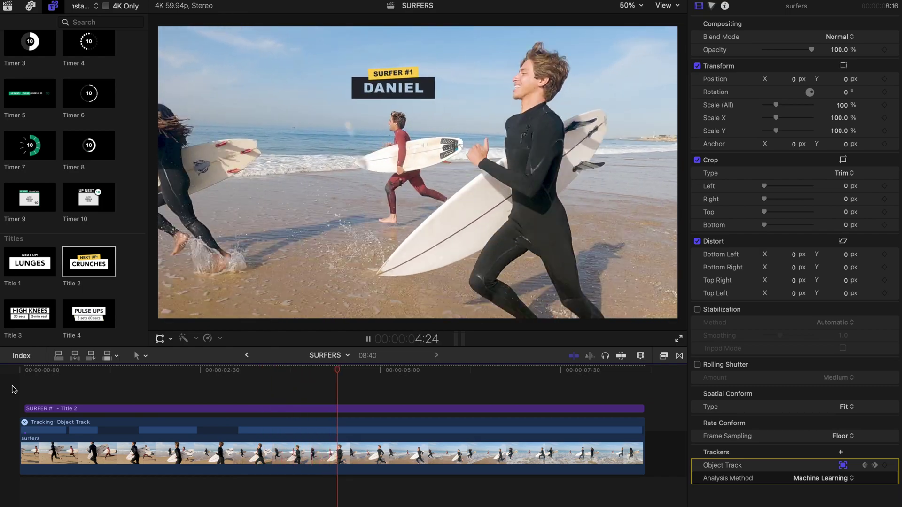
Stop playback, select the surfers clip, and show its Object Track control in the viewer.
{"action": "left_click", "coordinate": [317, 408]}
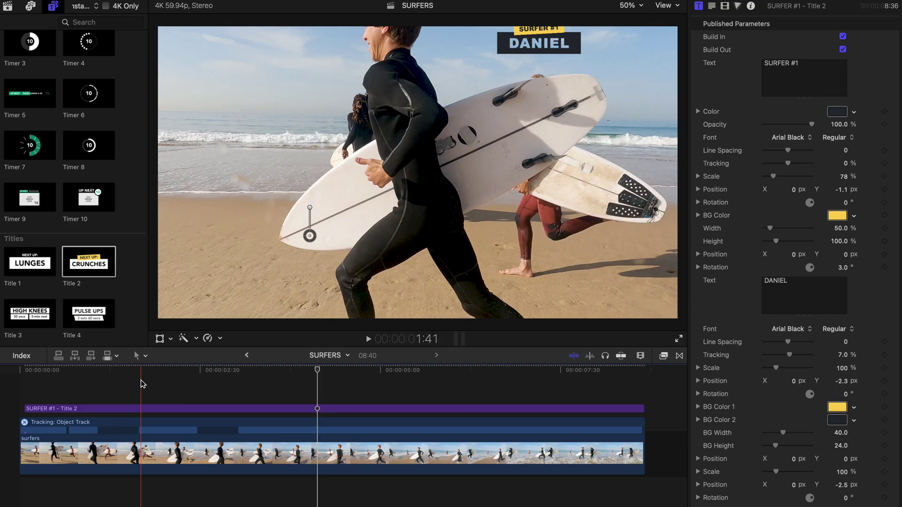
{"action": "left_click", "coordinate": [141, 383]}
{"action": "left_click", "coordinate": [143, 453]}
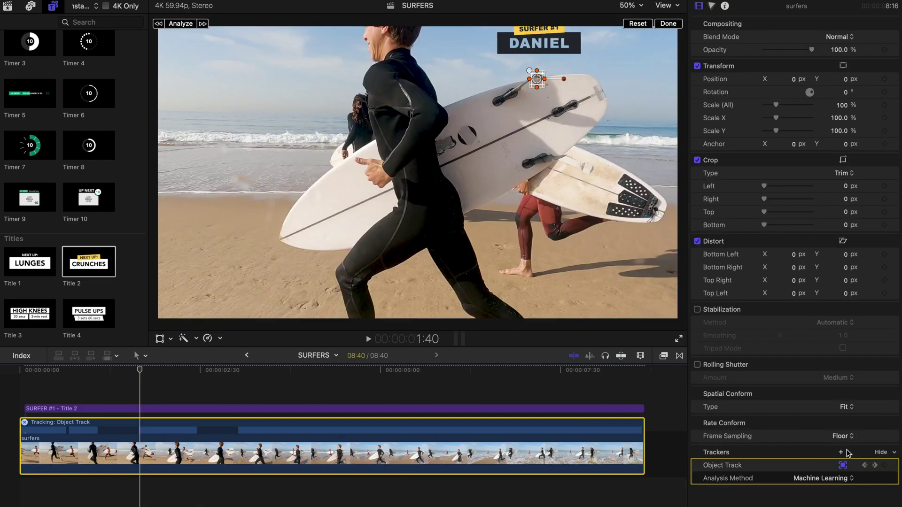
{"action": "left_click", "coordinate": [843, 465]}
Step forward through the object-track keyframes toward the occluded stretch.
{"action": "left_click", "coordinate": [873, 465]}
{"action": "left_click", "coordinate": [874, 465]}
{"action": "left_click", "coordinate": [874, 466]}
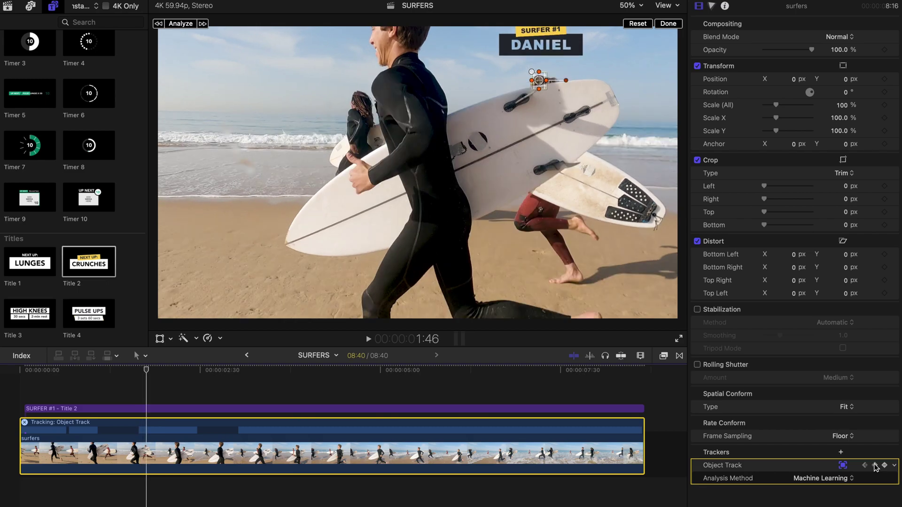
{"action": "left_click", "coordinate": [874, 465]}
{"action": "left_click", "coordinate": [874, 465]}
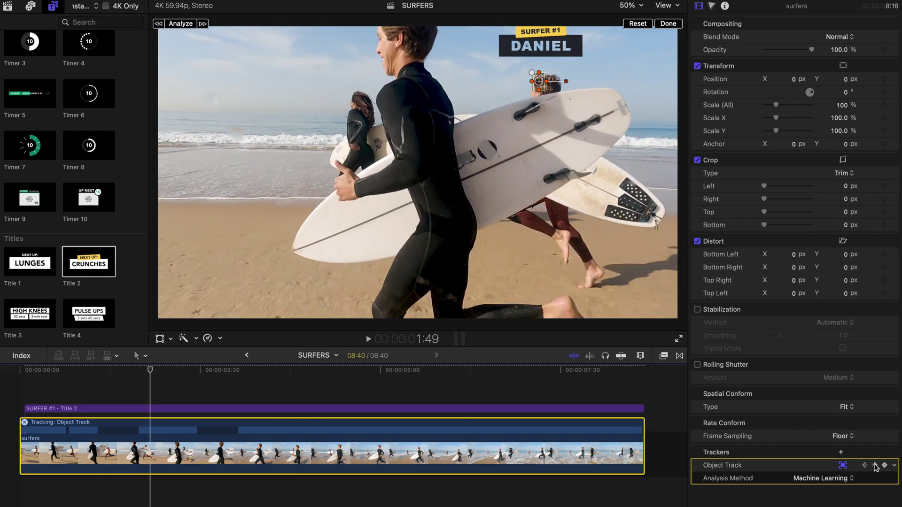
{"action": "left_click", "coordinate": [874, 465]}
At the keyframe near 1:47, move the tracker onto the red-wetsuit surfer's head and check following frames.
{"action": "left_click", "coordinate": [865, 466]}
{"action": "left_click", "coordinate": [865, 465]}
{"action": "left_click", "coordinate": [867, 466]}
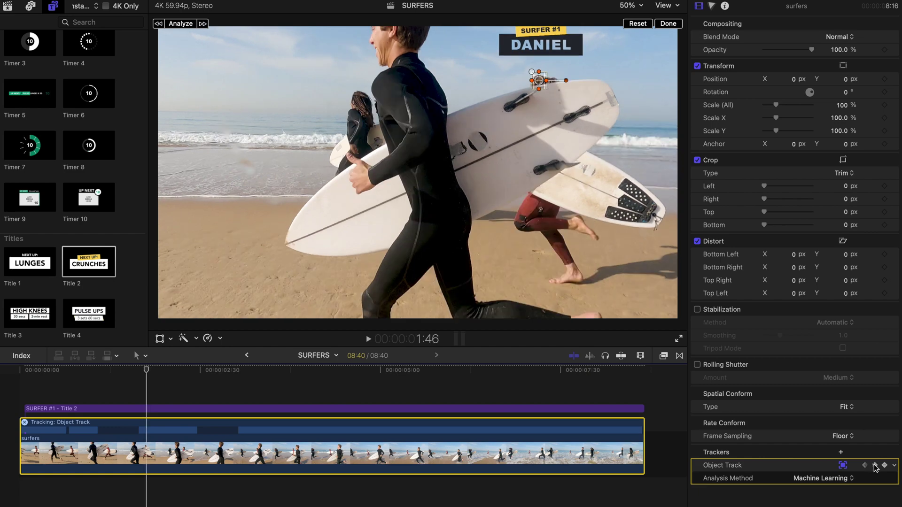
{"action": "left_click", "coordinate": [874, 466]}
{"action": "left_click", "coordinate": [549, 94]}
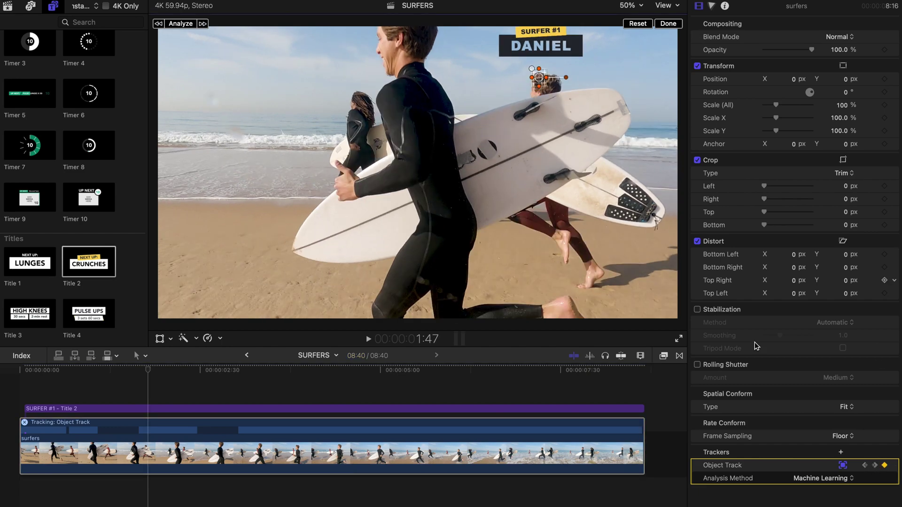
{"action": "left_click", "coordinate": [875, 465]}
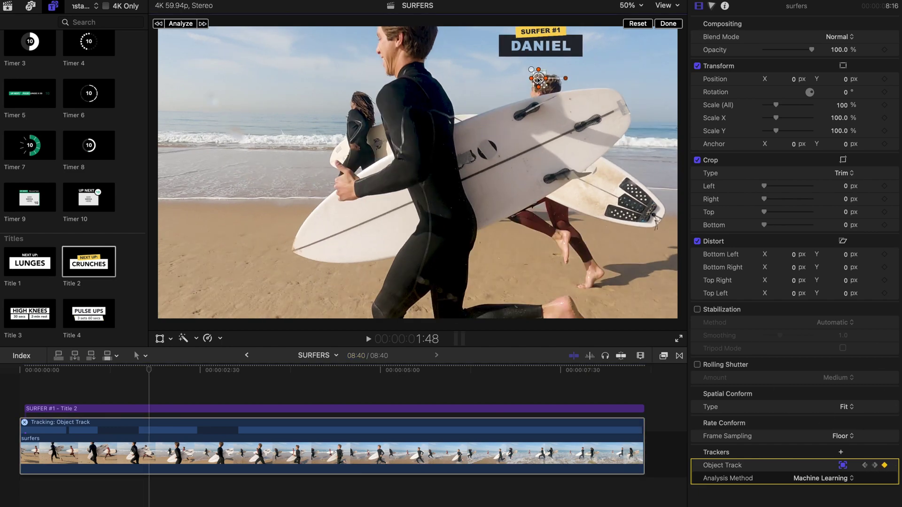
{"action": "left_click", "coordinate": [875, 465]}
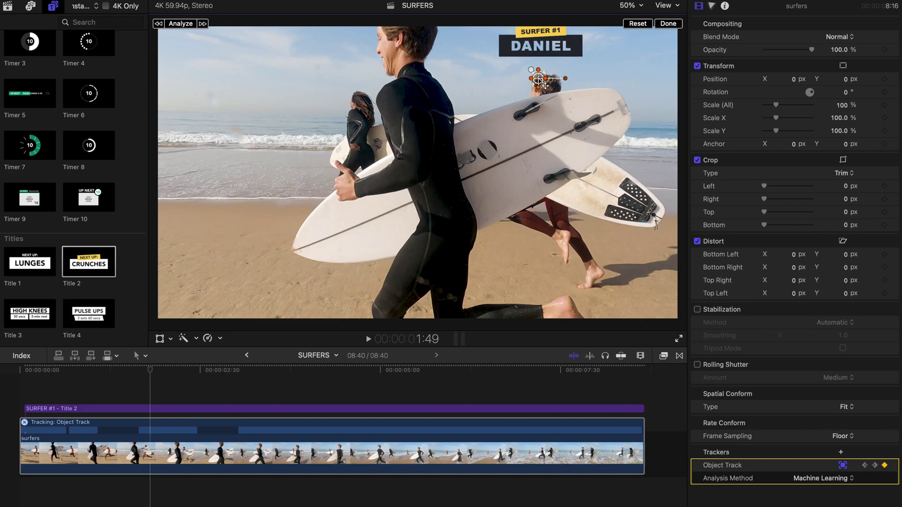